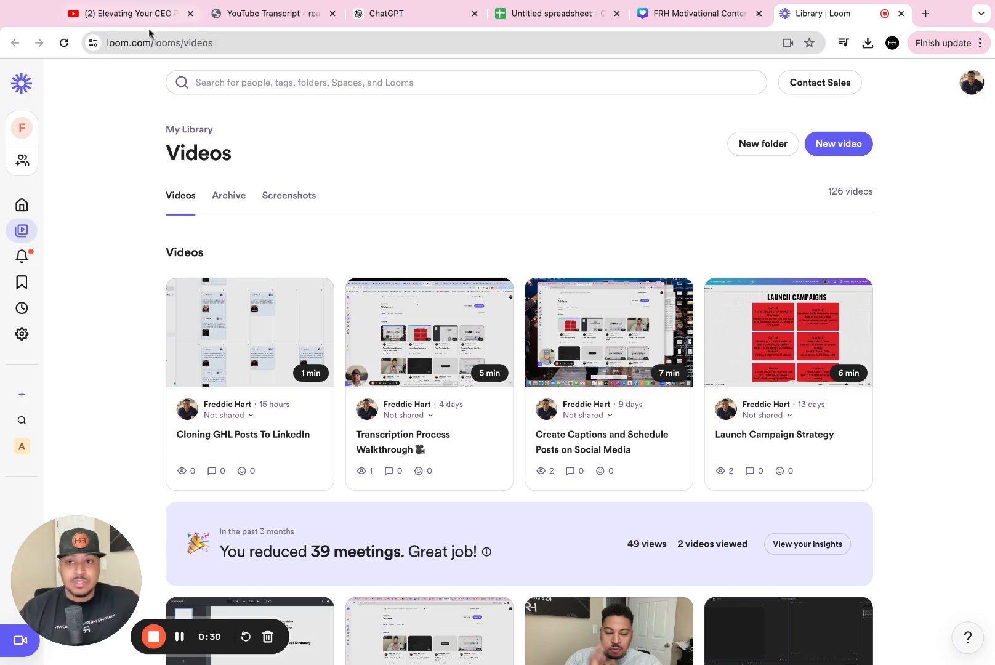
- Copy the YouTube video's URL and paste it into the YouTube Transcript site to generate its transcript
{"action": "left_click", "coordinate": [126, 15]}
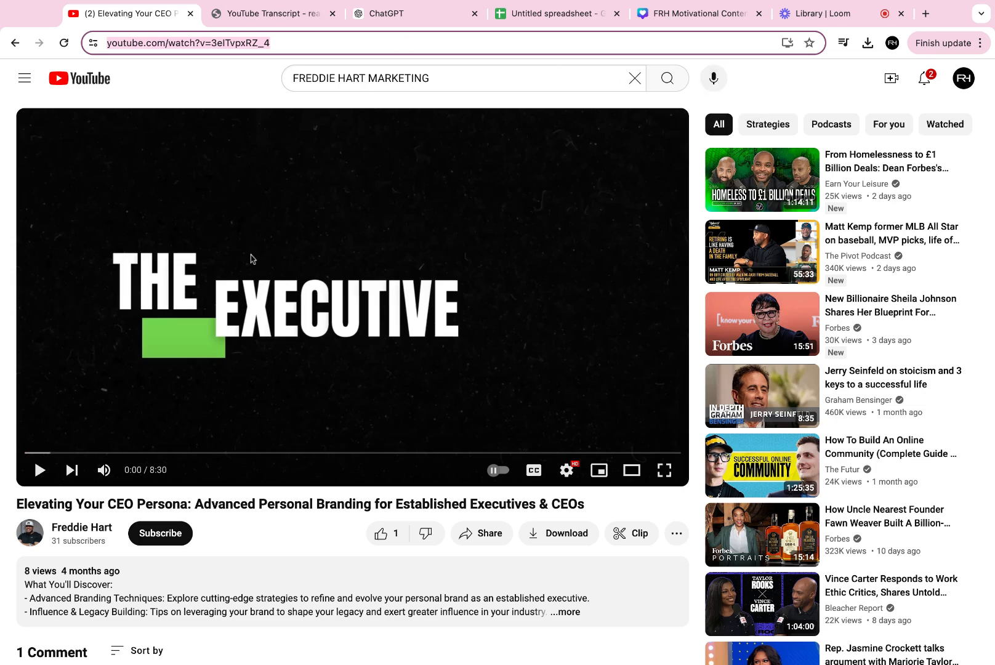
{"action": "left_click", "coordinate": [271, 14]}
{"action": "left_click", "coordinate": [128, 13]}
{"action": "left_click", "coordinate": [261, 13]}
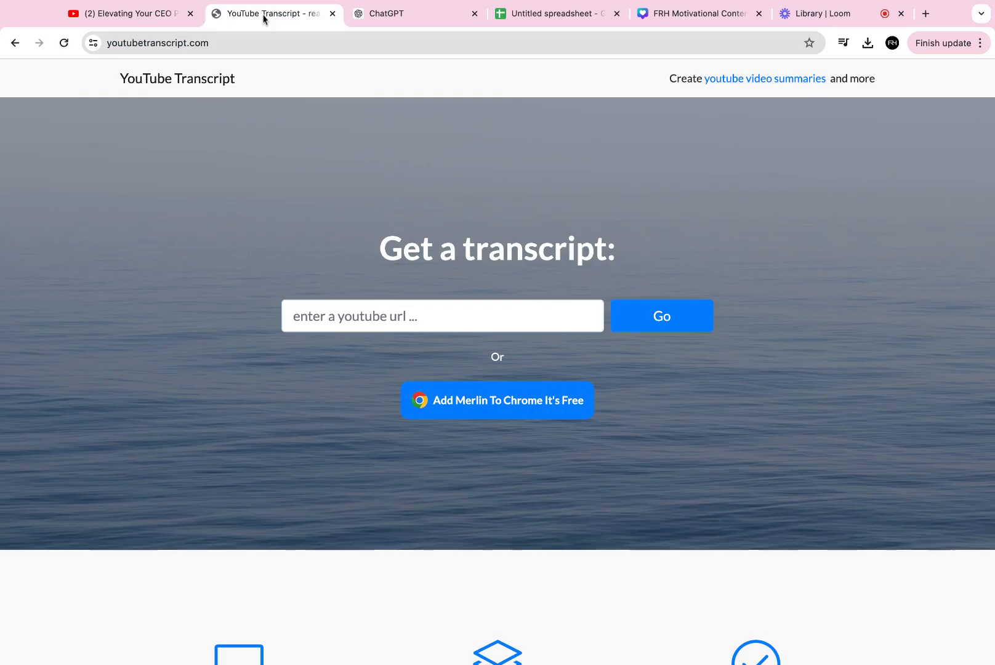
{"action": "left_click", "coordinate": [137, 8]}
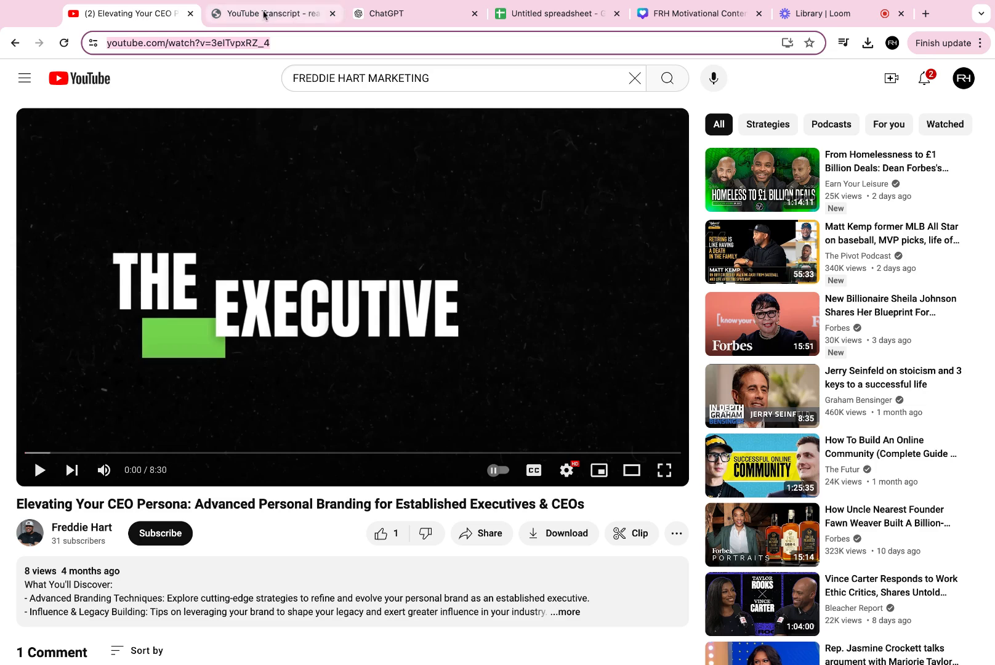
{"action": "left_click", "coordinate": [263, 15]}
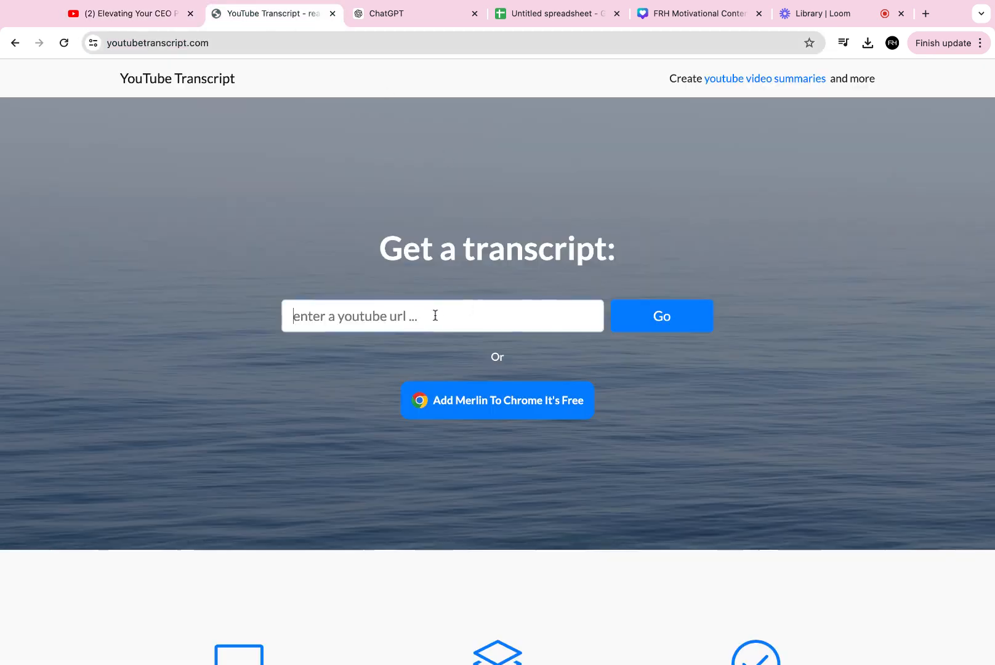
{"action": "type", "text": "https://www.youtube.com/watch?v=3eITvpxRZ_4"}
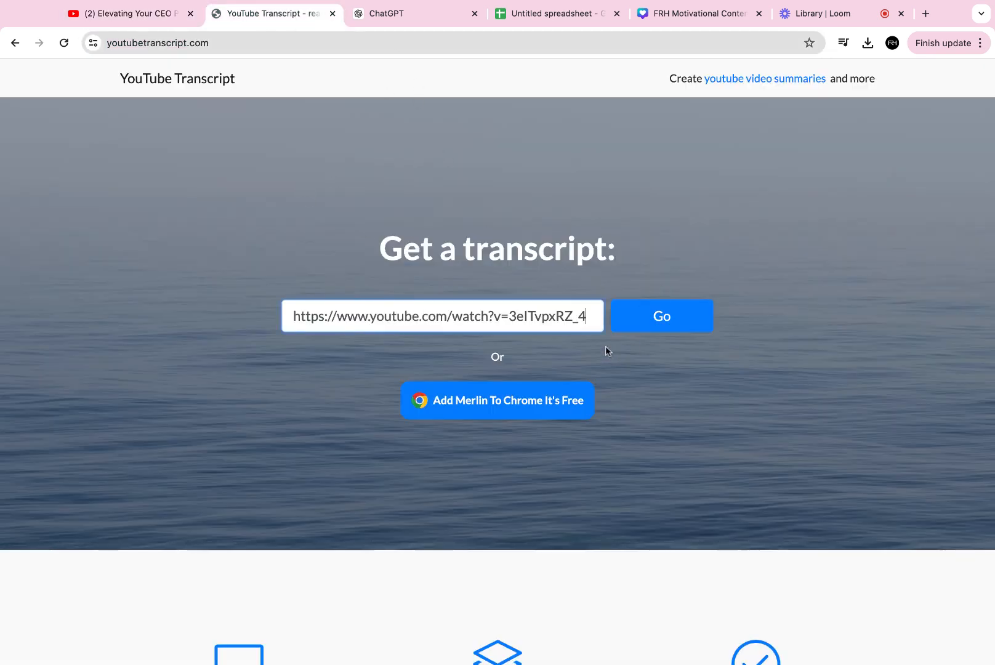
{"action": "left_click", "coordinate": [668, 320]}
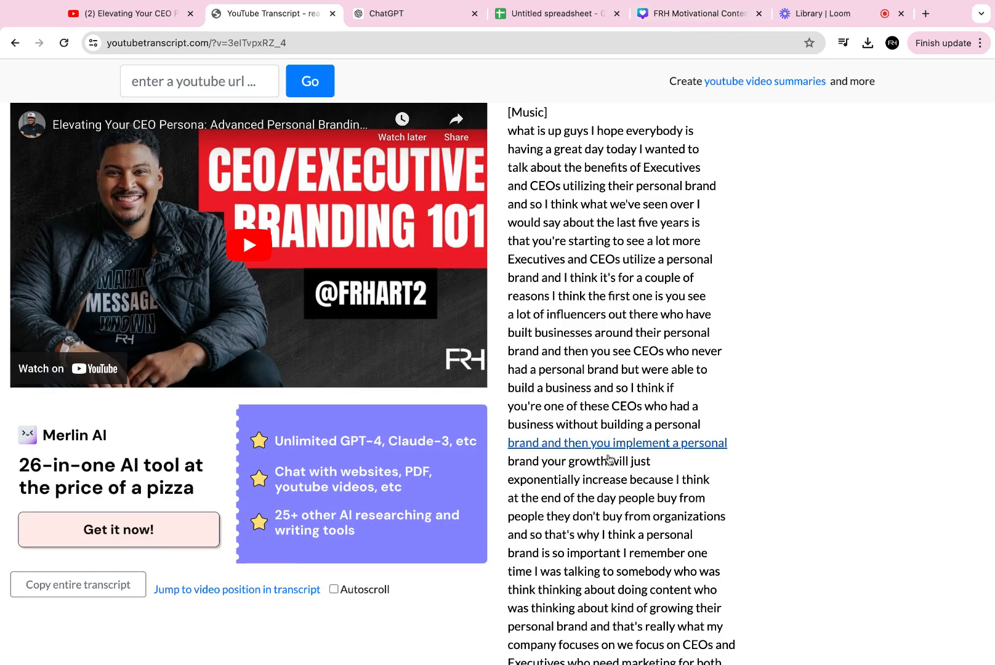
- Scroll through the transcript and copy the entire transcript
{"action": "scroll", "coordinate": [633, 587], "scroll_direction": "down", "scroll_amount": 15}
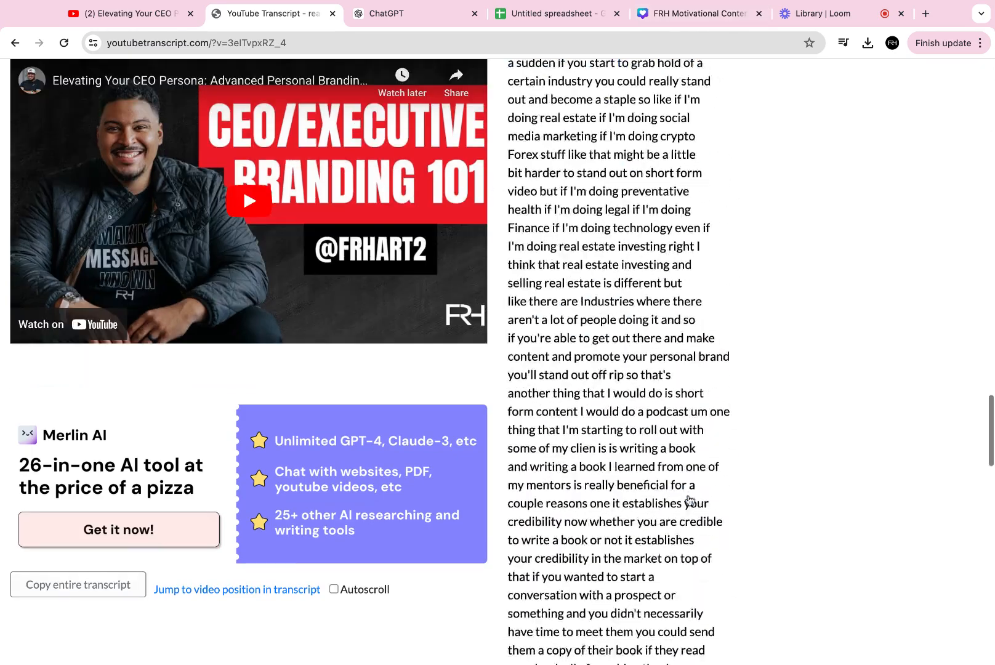
{"action": "scroll", "coordinate": [690, 501], "scroll_direction": "down", "scroll_amount": 10}
{"action": "scroll", "coordinate": [158, 400], "scroll_direction": "up", "scroll_amount": 5}
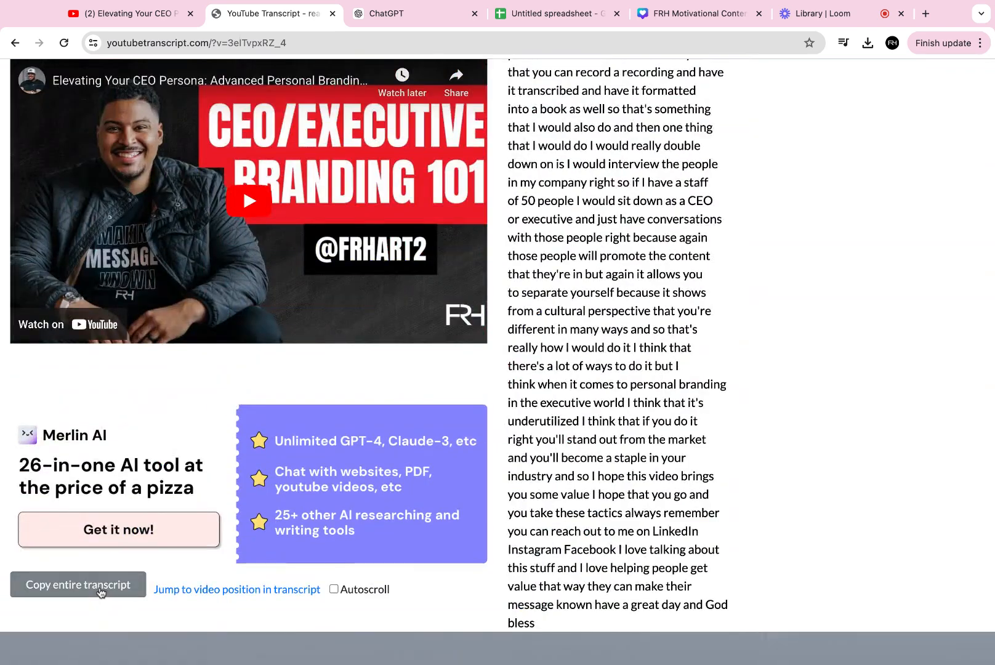
{"action": "left_click", "coordinate": [101, 591]}
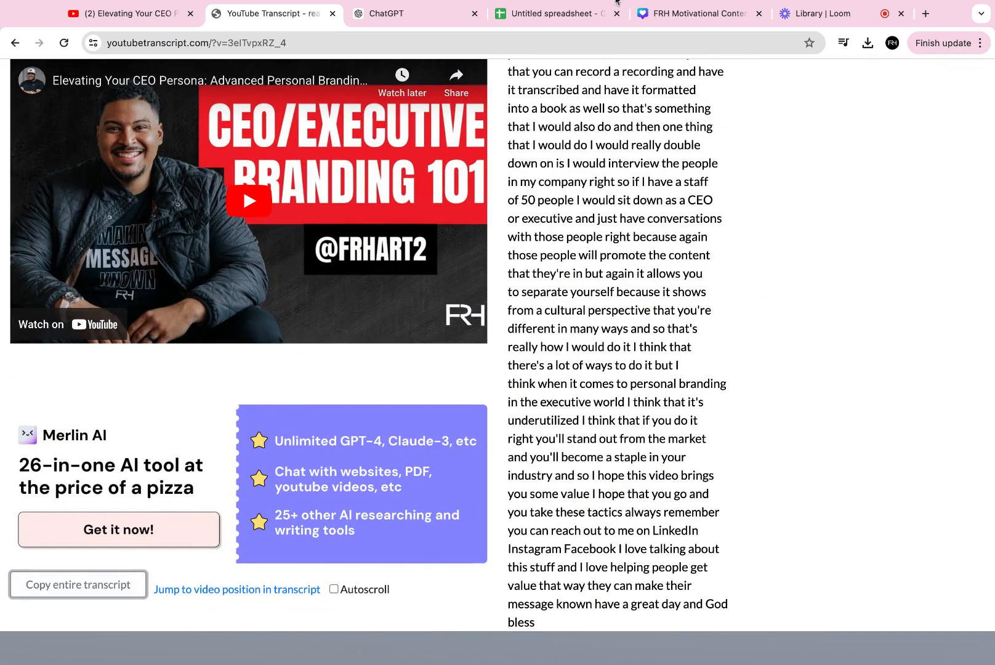
- Send ChatGPT a prompt asking it to analyze your voice and tone for custom instructions, followed by the pasted transcript
{"action": "left_click", "coordinate": [403, 14]}
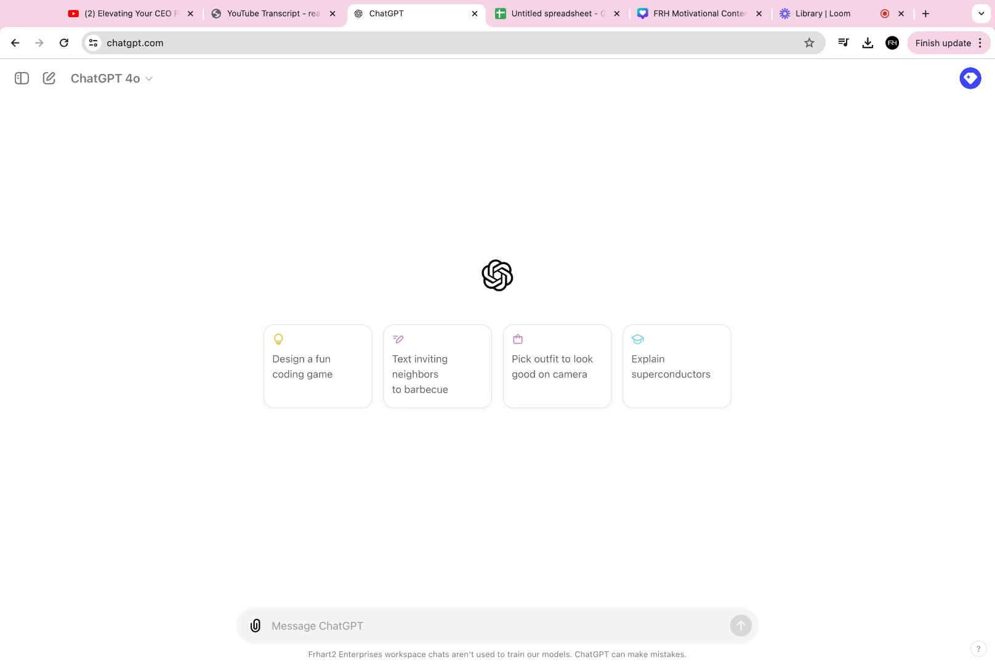
{"action": "type", "text": "I"}
{"action": "type", "text": "'m write"}
{"action": "key", "text": "BackSpace"}
{"action": "key", "text": "BackSpace"}
{"action": "key", "text": "BackSpace"}
{"action": "key", "text": "BackSpace"}
{"action": "type", "text": "creating "}
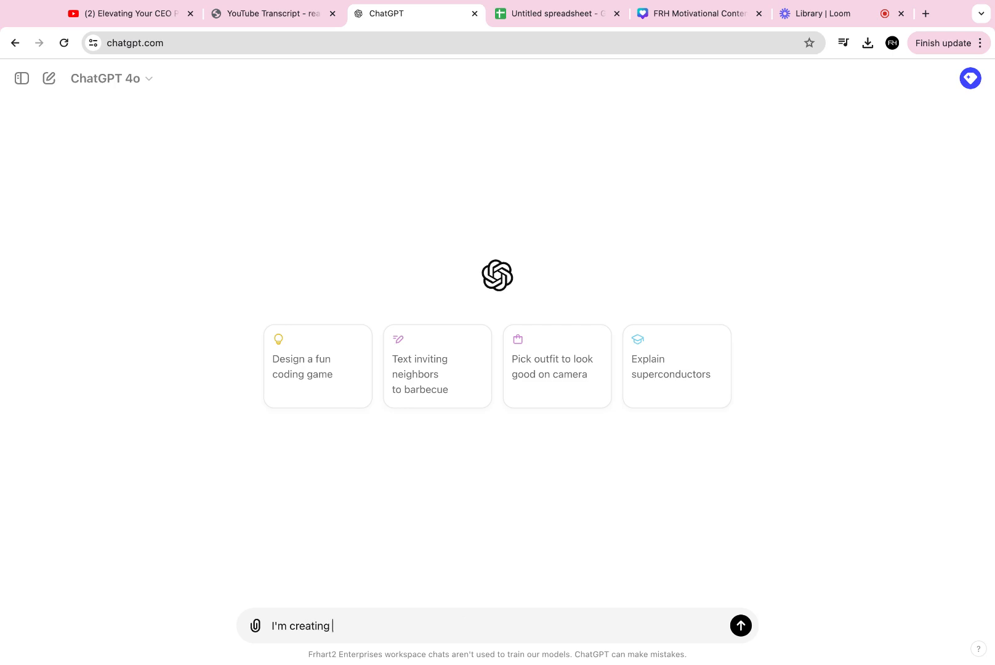
{"action": "type", "text": "content for my personal brand, and"}
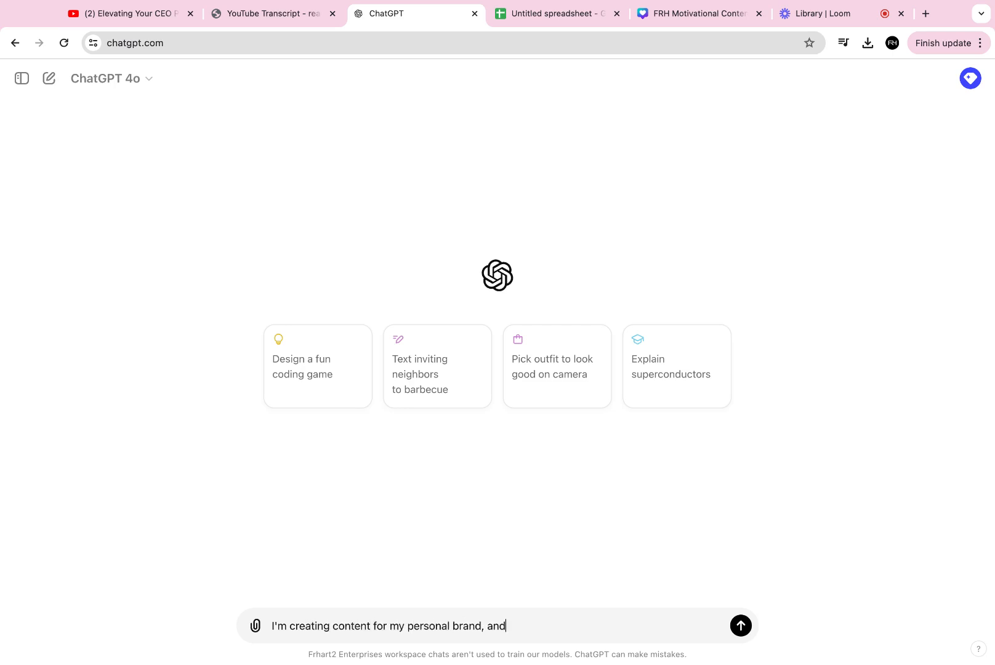
{"action": "type", "text": " I need you to analyze t"}
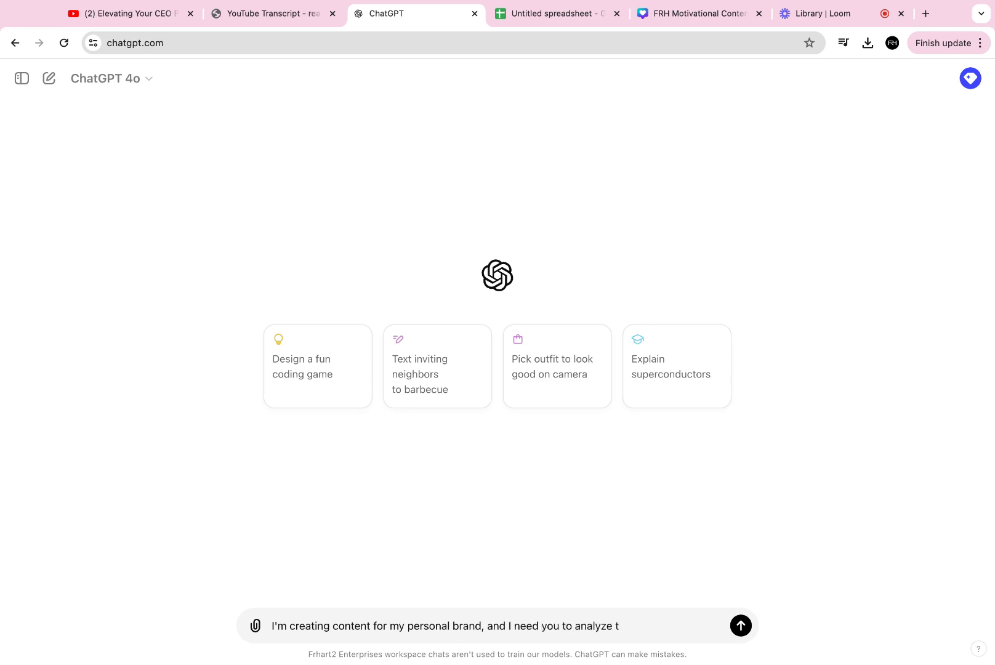
{"action": "key", "text": "BackSpace"}
{"action": "type", "text": "my voice and tone in the t"}
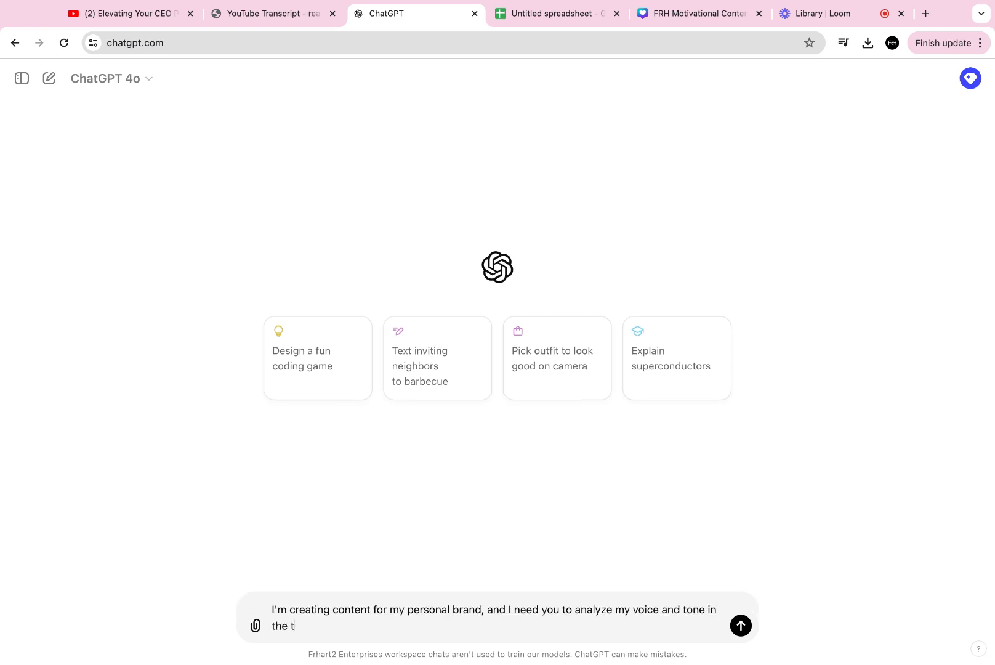
{"action": "type", "text": "ranscription I'm going to send "}
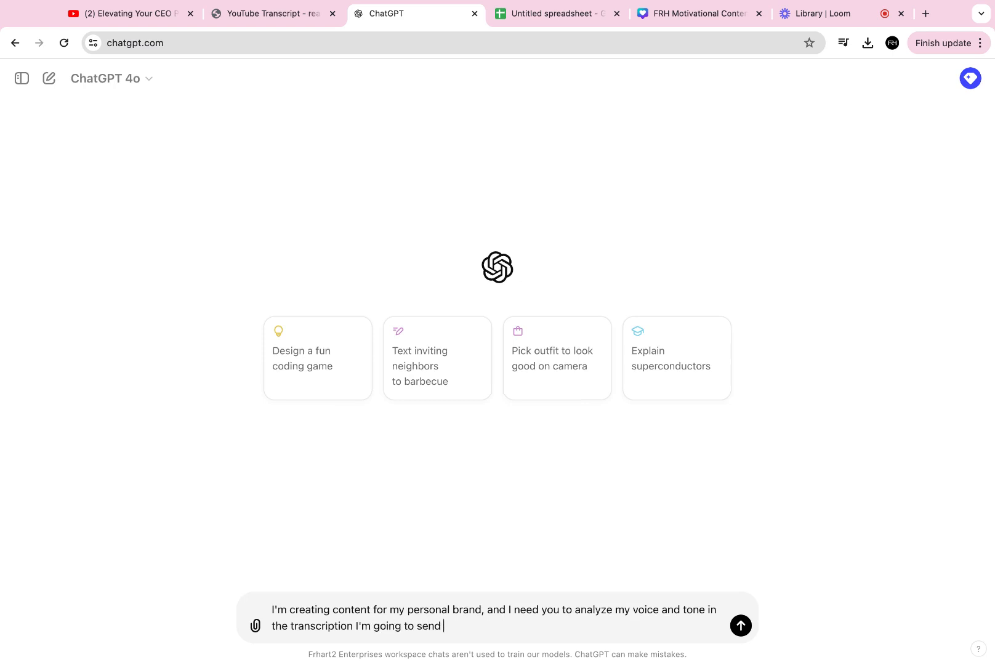
{"action": "type", "text": "you. I need the character limit to"}
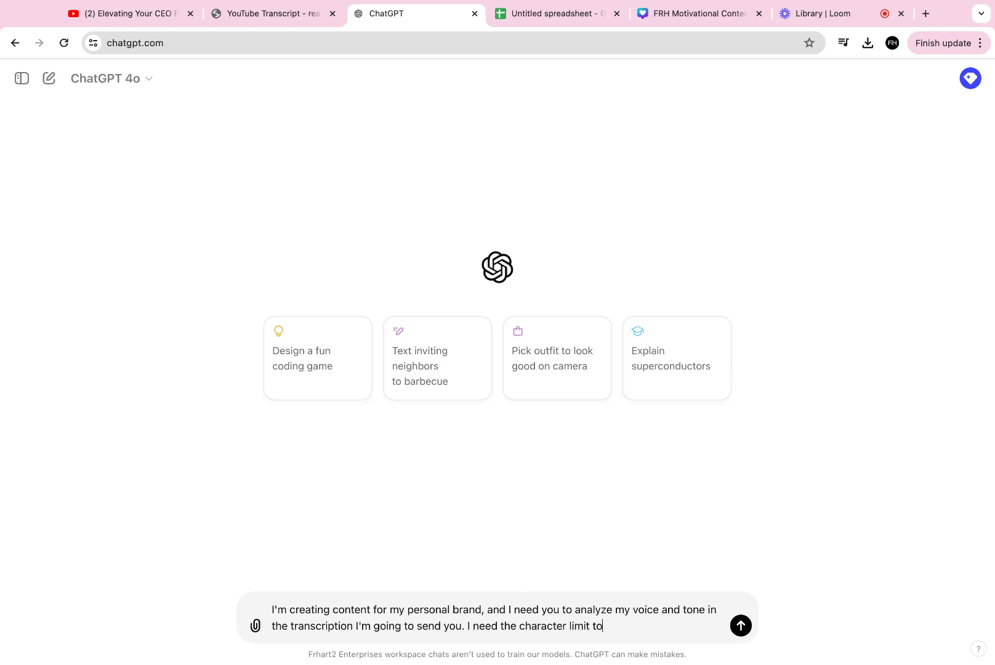
{"action": "type", "text": " be so that I can paste it"}
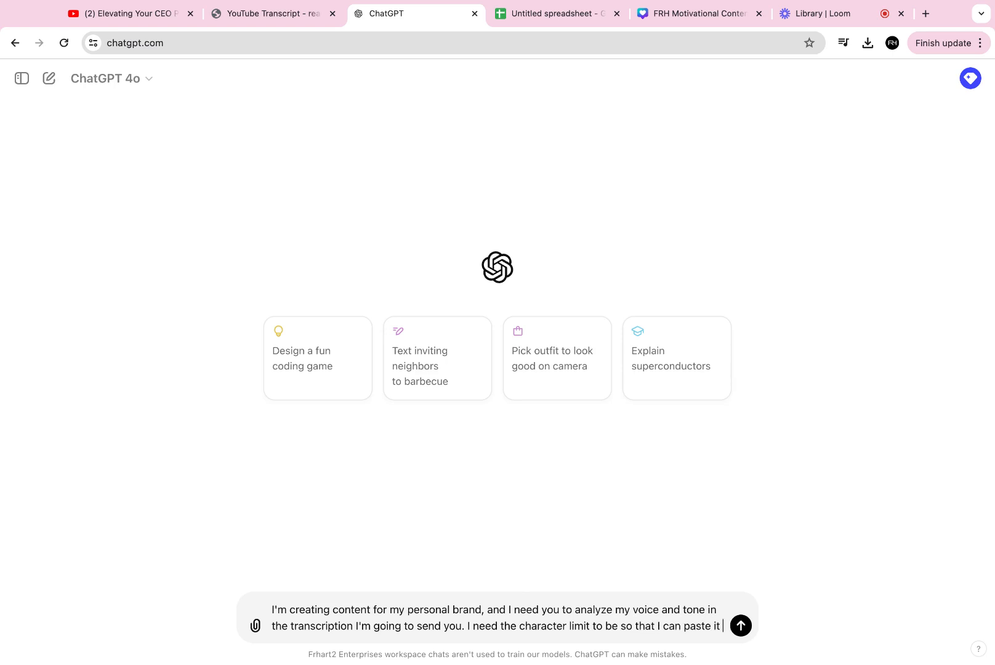
{"action": "type", "text": " into the cu"}
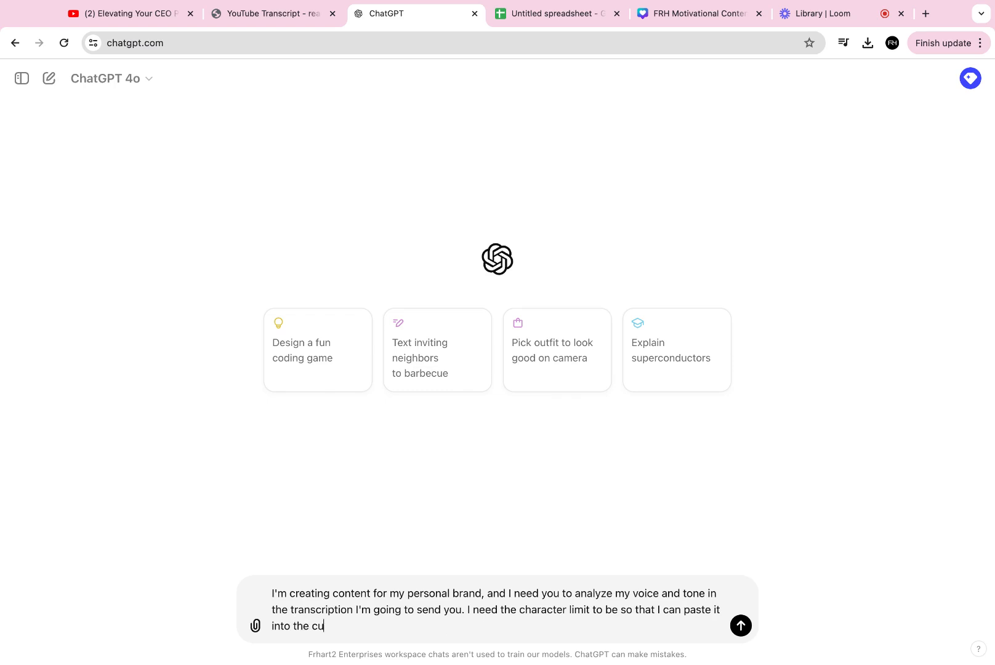
{"action": "type", "text": "stom instructions sectio"}
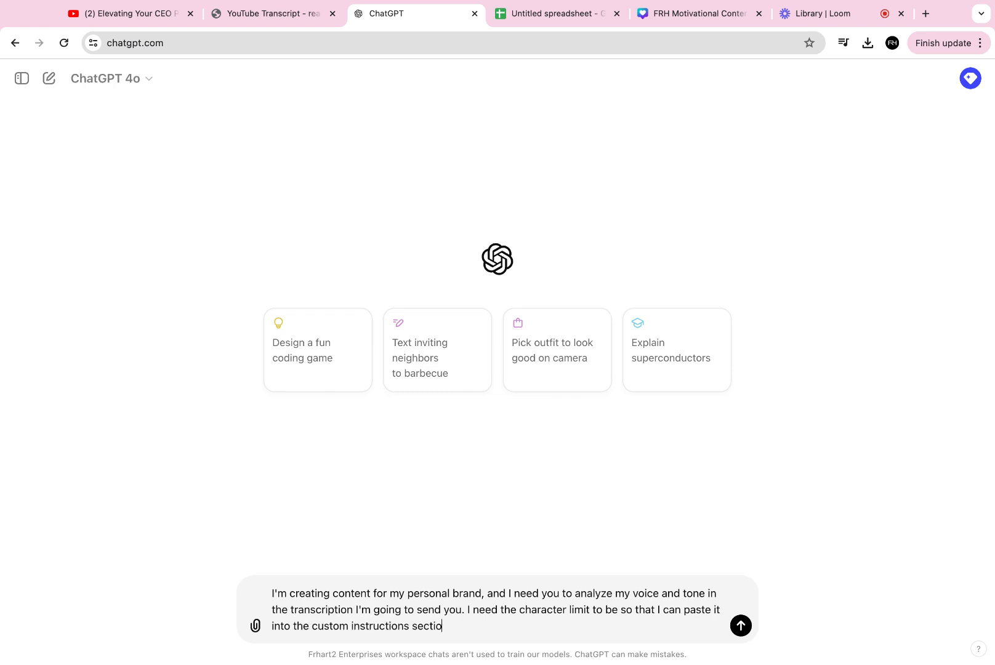
{"action": "type", "text": "n of ChatGPT. Here is the tran"}
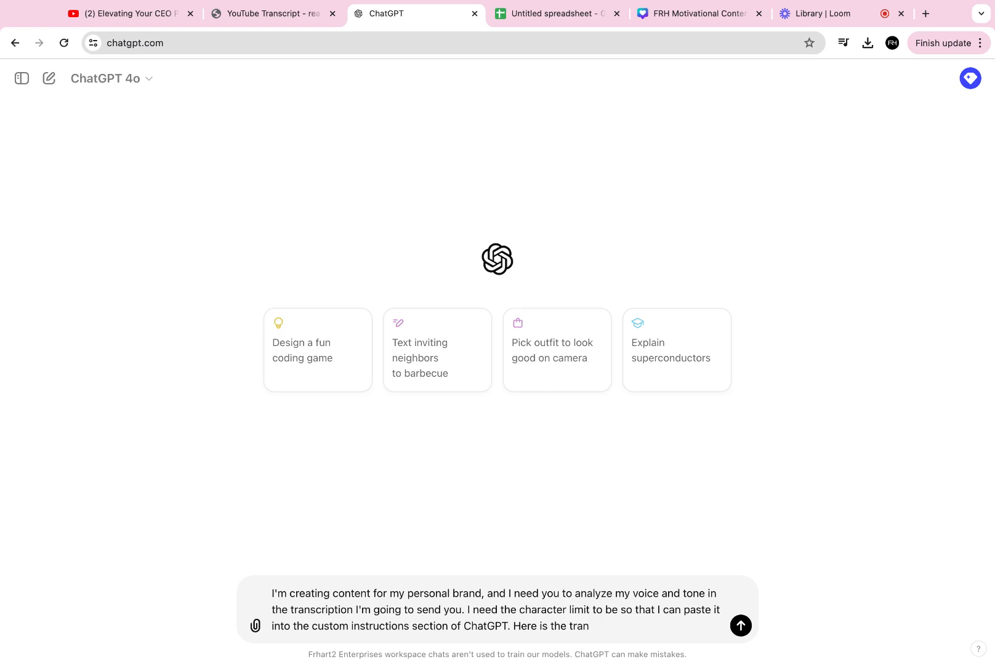
{"action": "type", "text": "script:"}
{"action": "key", "text": "super+v"}
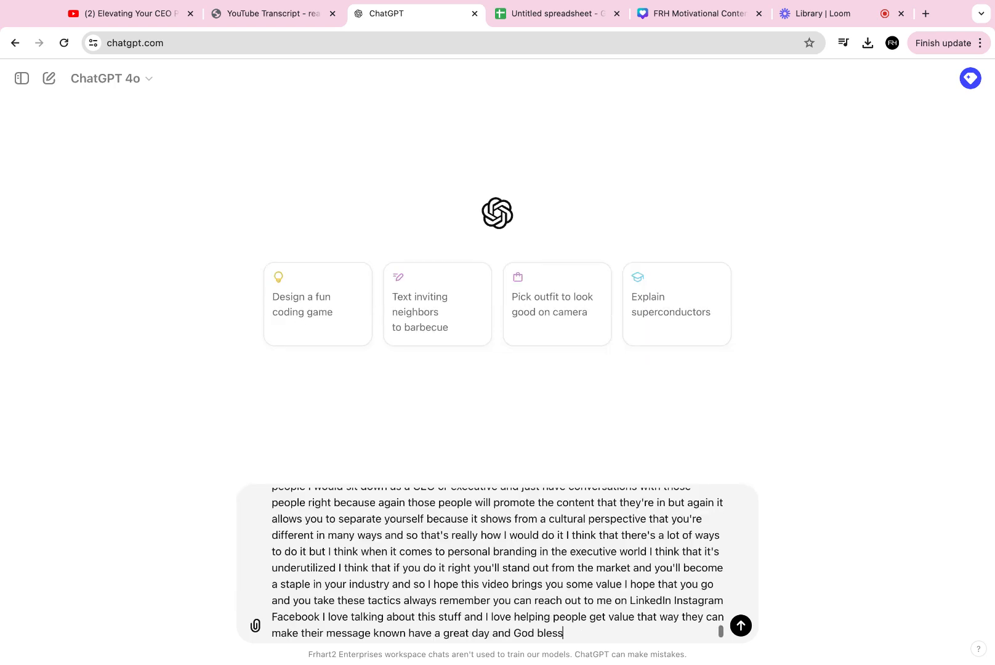
{"action": "key", "text": "Return"}
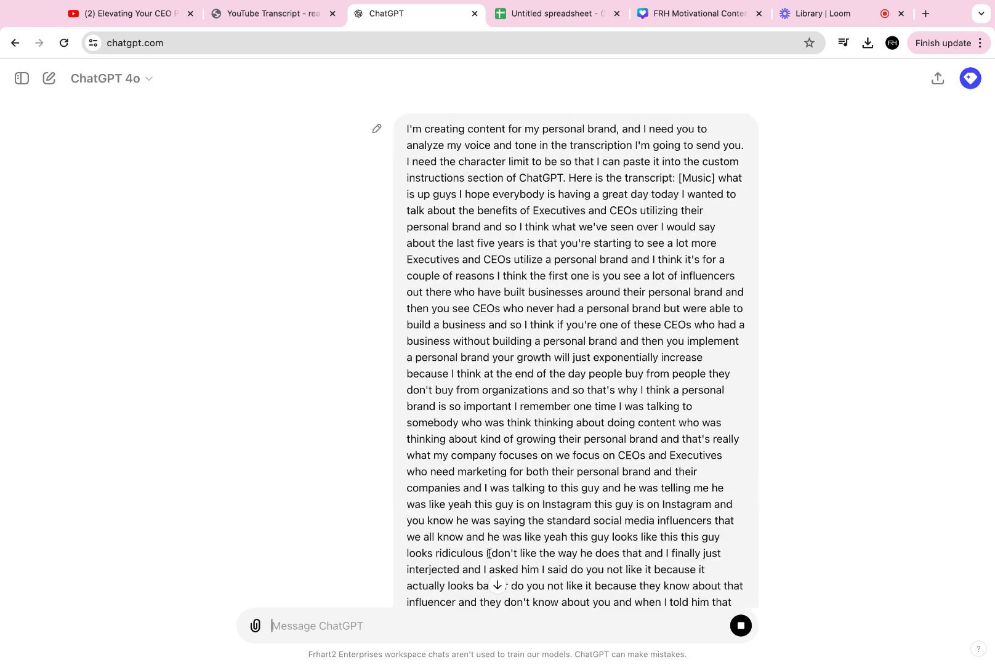
- Select and copy the five numbered voice characteristics in ChatGPT's reply
{"action": "scroll", "coordinate": [515, 394], "scroll_direction": "down", "scroll_amount": 6}
{"action": "scroll", "coordinate": [516, 394], "scroll_direction": "down", "scroll_amount": 10}
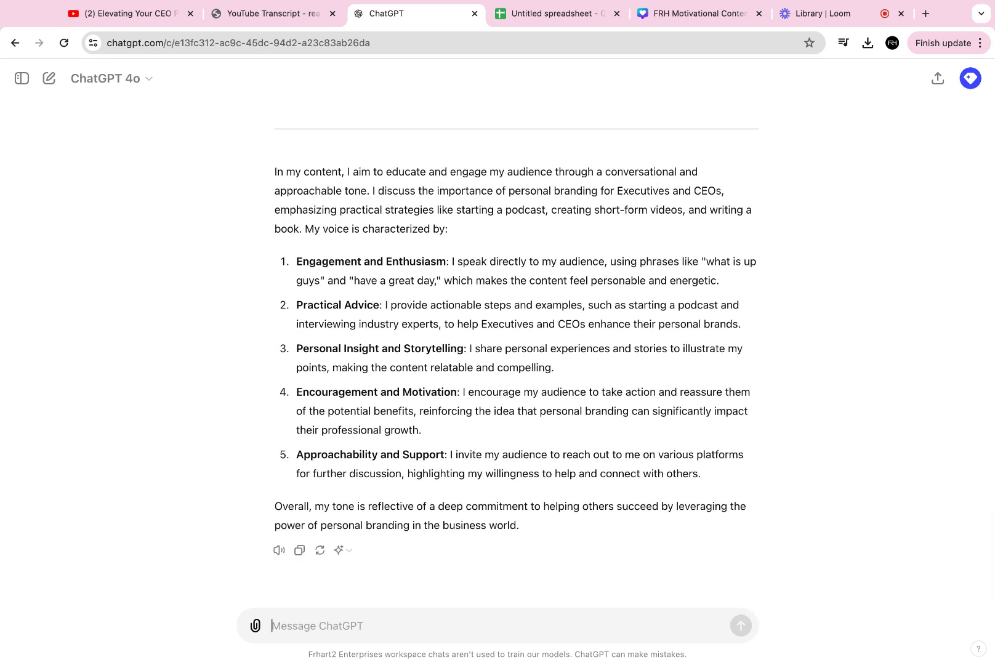
{"action": "left_click_drag", "start_coordinate": [440, 367], "coordinate": [293, 258]}
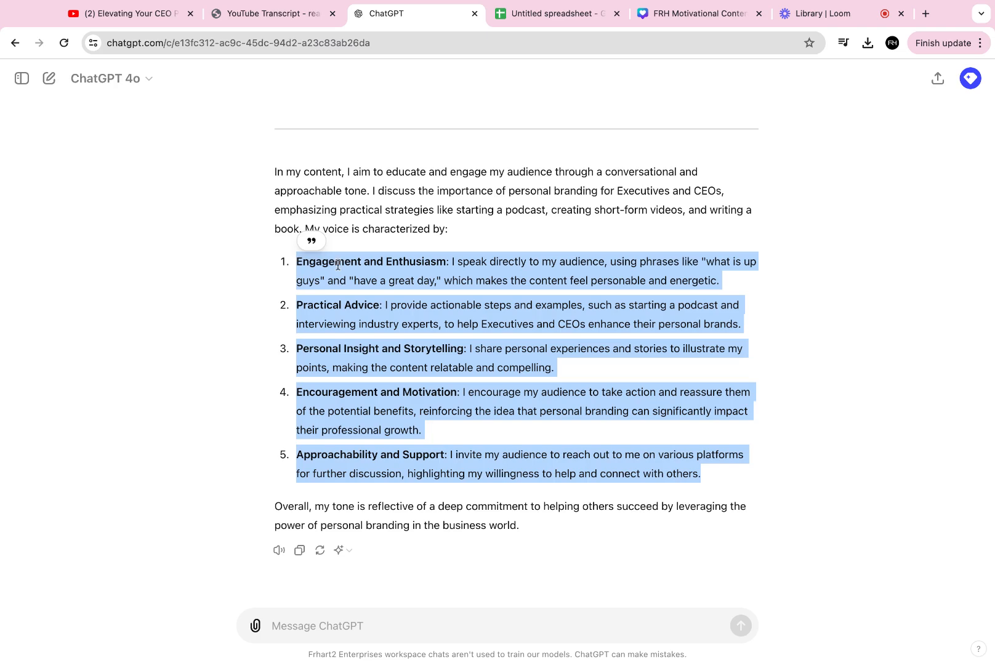
- Replace the Custom Instructions 'know about you' text with the copied voice description and save it
{"action": "left_click", "coordinate": [971, 78]}
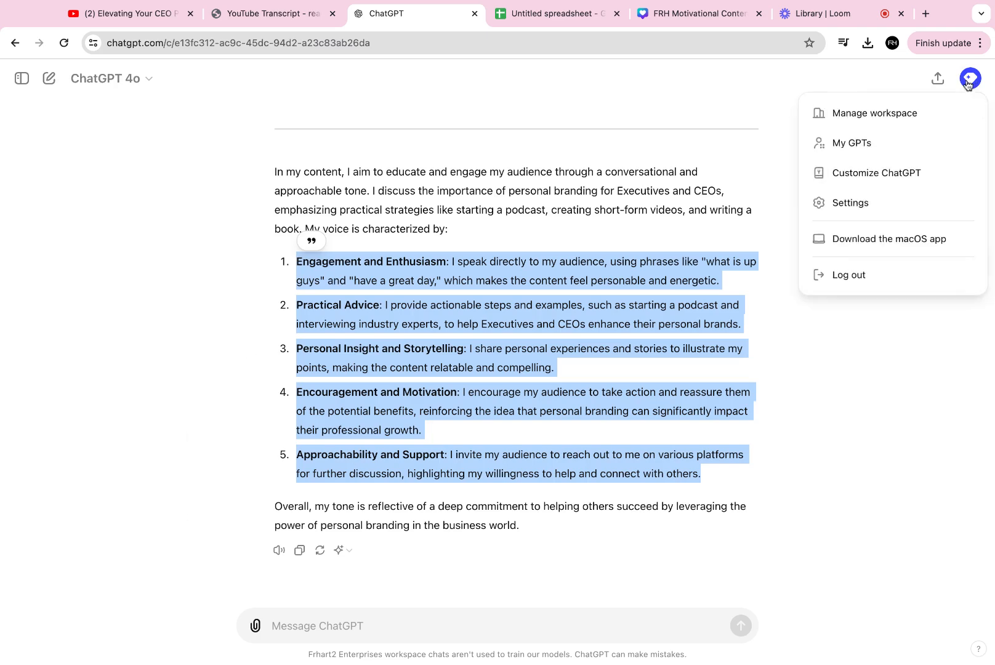
{"action": "left_click", "coordinate": [899, 174]}
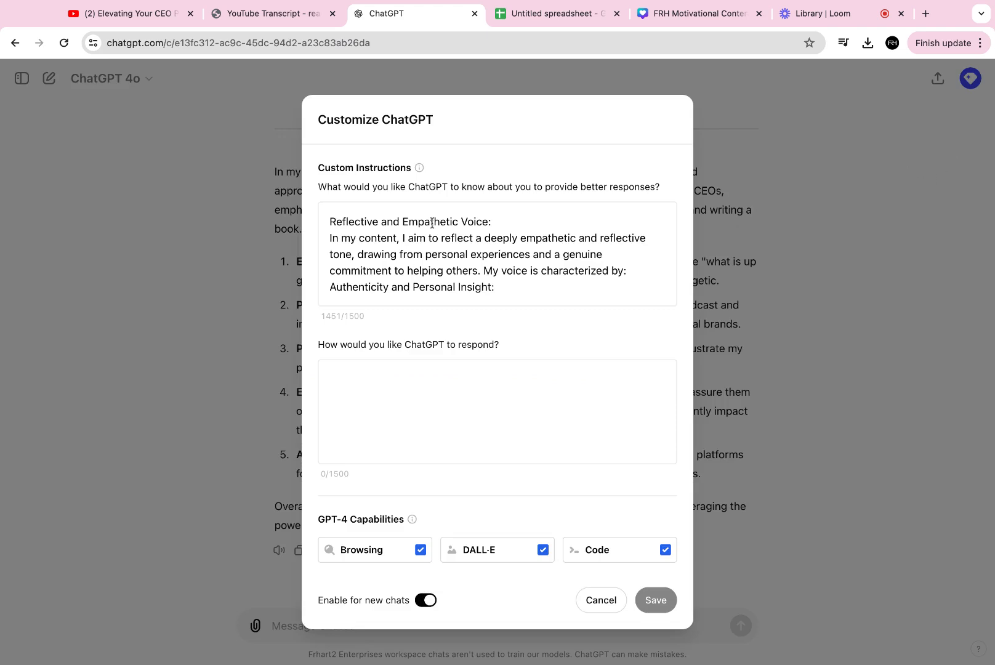
{"action": "left_click", "coordinate": [555, 215]}
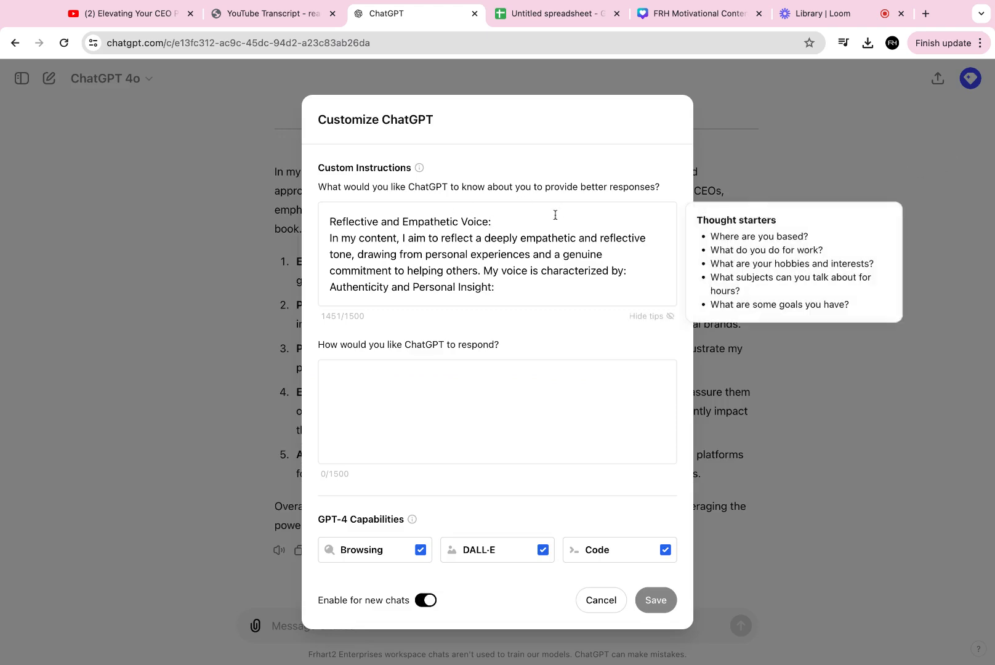
{"action": "key", "text": "super+a"}
{"action": "key", "text": "super+v"}
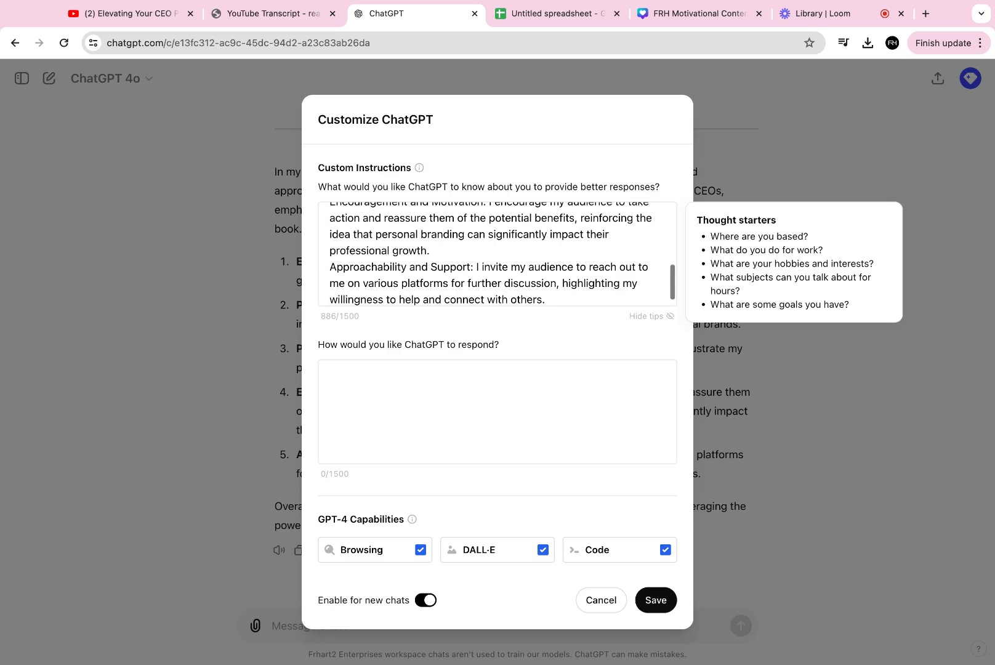
{"action": "left_click", "coordinate": [657, 602]}
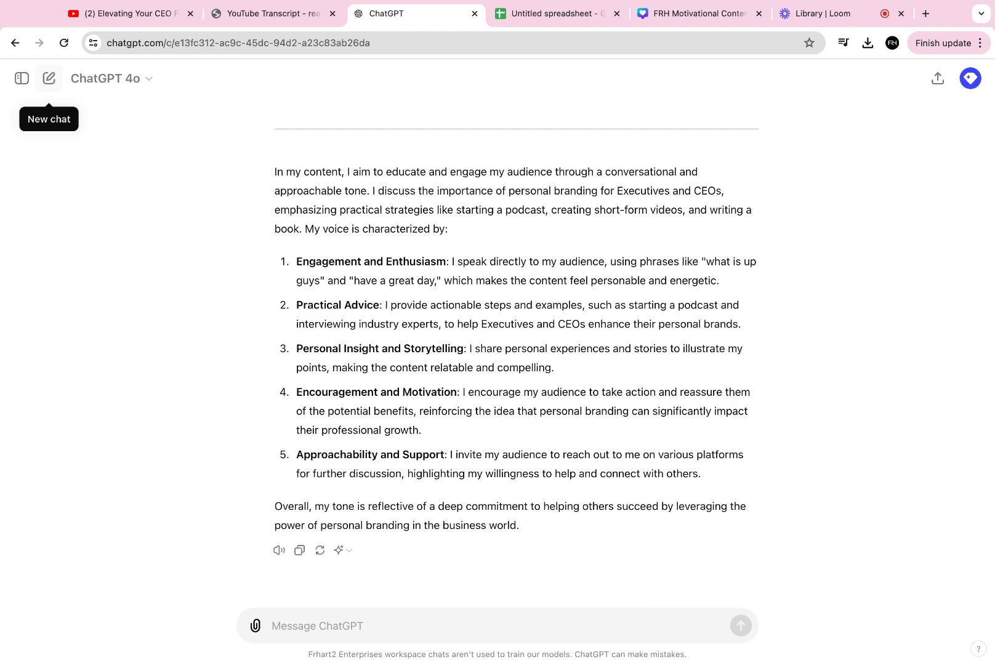
- Start a new chat and copy the entire transcript again from the transcript site
{"action": "left_click", "coordinate": [48, 78]}
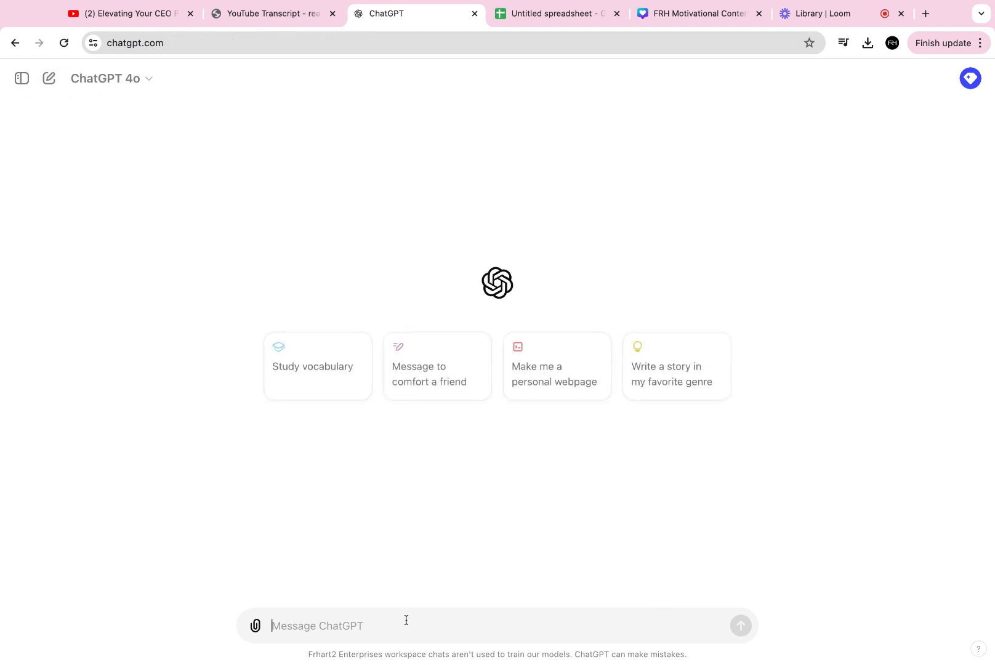
{"action": "left_click", "coordinate": [274, 19]}
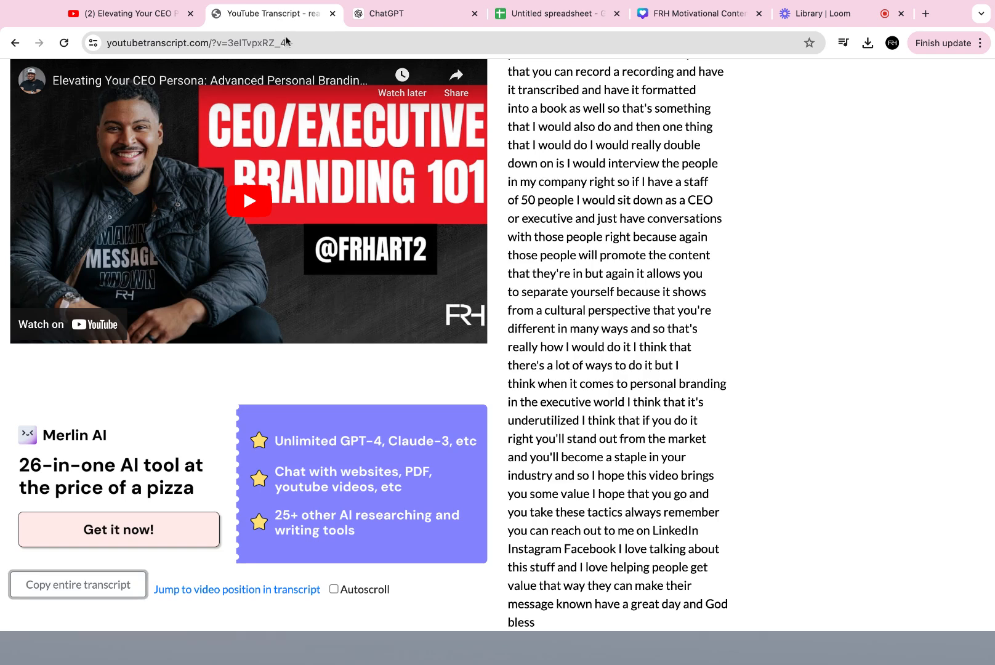
{"action": "left_click", "coordinate": [107, 596]}
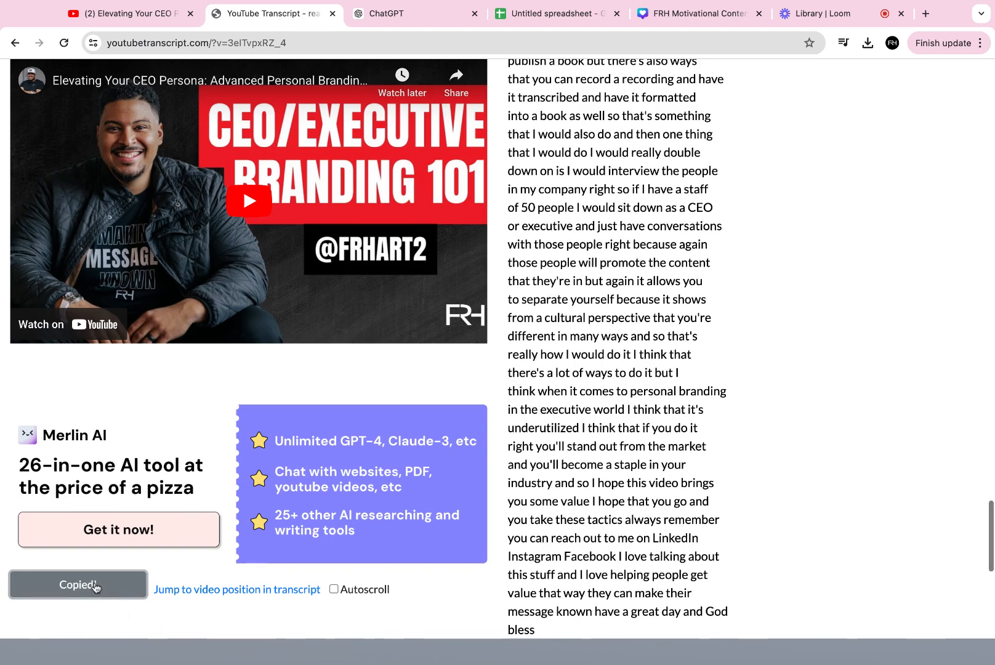
- In ChatGPT, begin a prompt saying you want to create personal brand content using informative one-sentence original quotes, correcting typos
{"action": "left_click", "coordinate": [379, 13]}
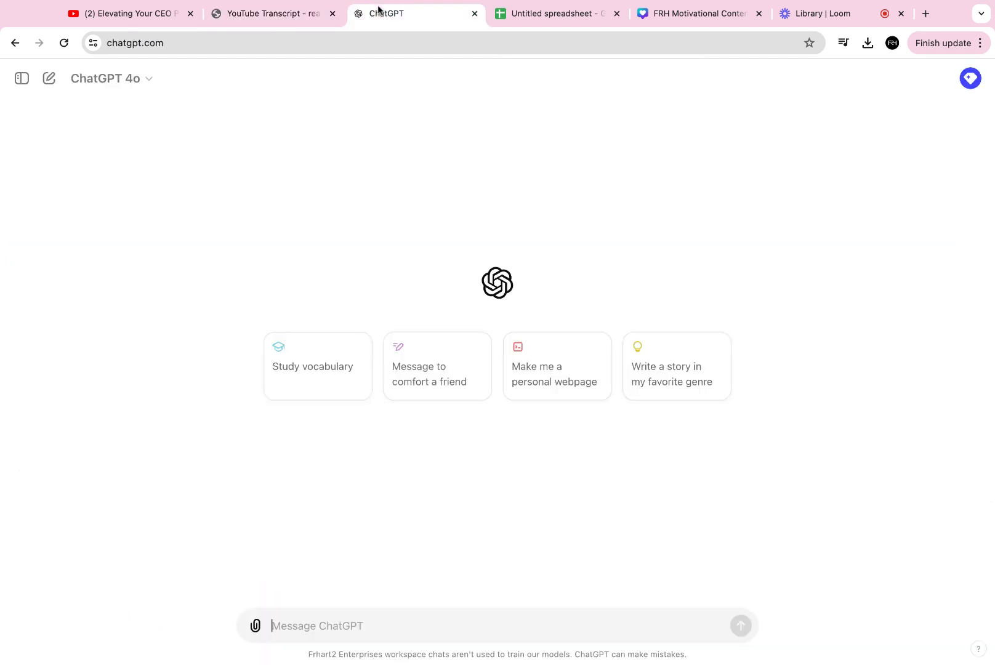
{"action": "type", "text": "I'm"}
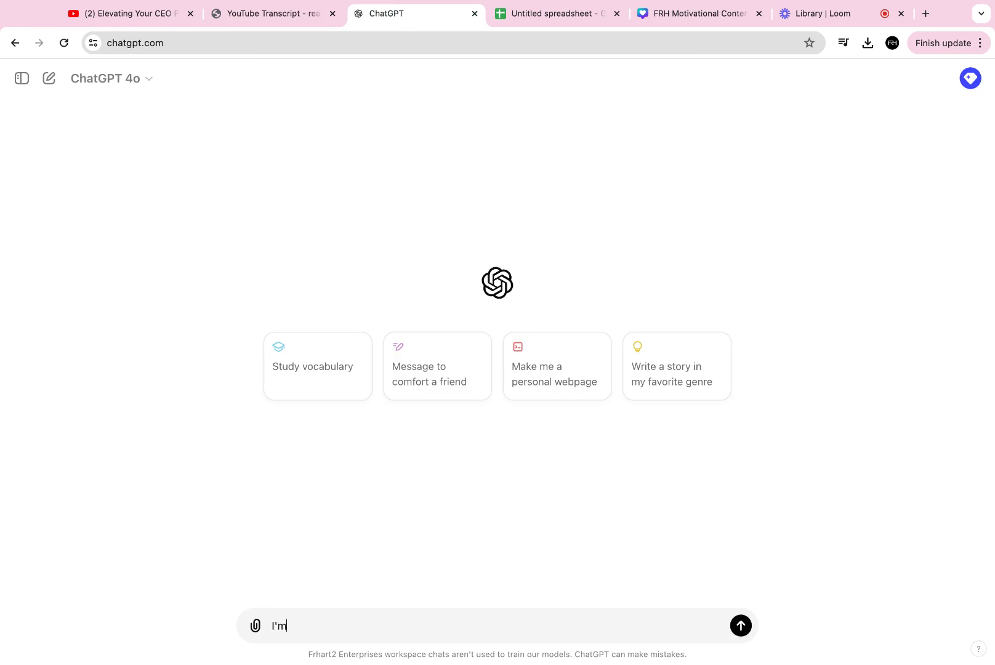
{"action": "type", "text": " trying to create content for my b"}
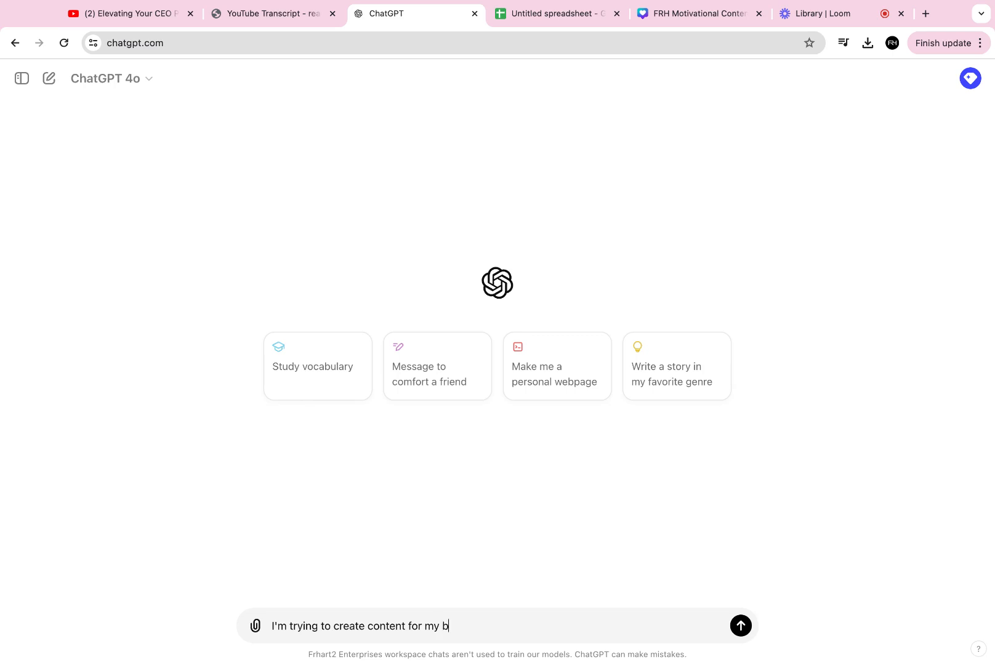
{"action": "key", "text": "BackSpace"}
{"action": "type", "text": "personal brand using infomrtiv"}
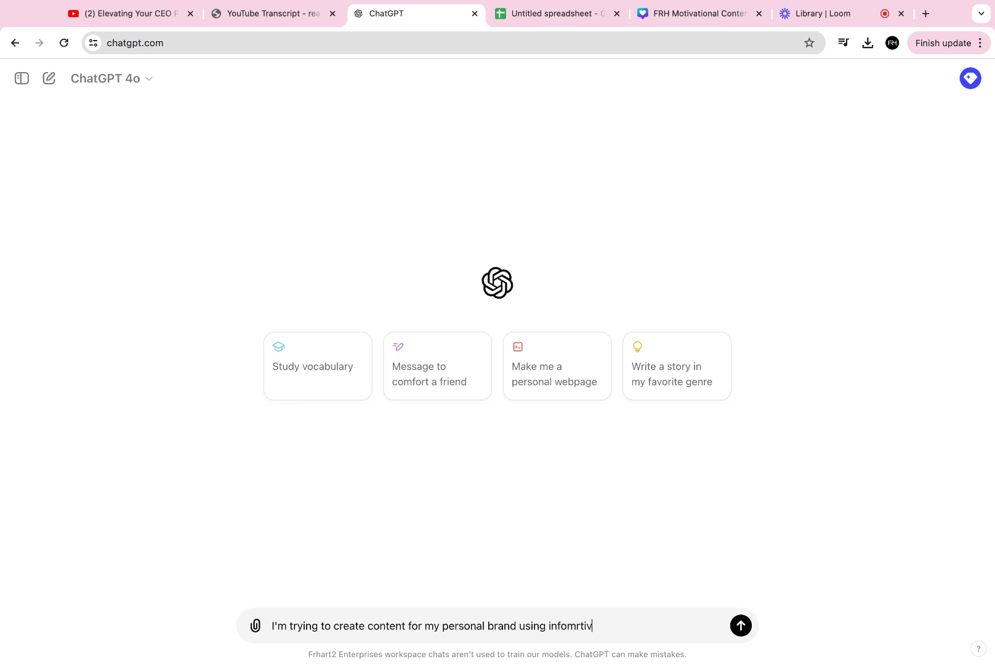
{"action": "type", "text": "ae oncee sentence "}
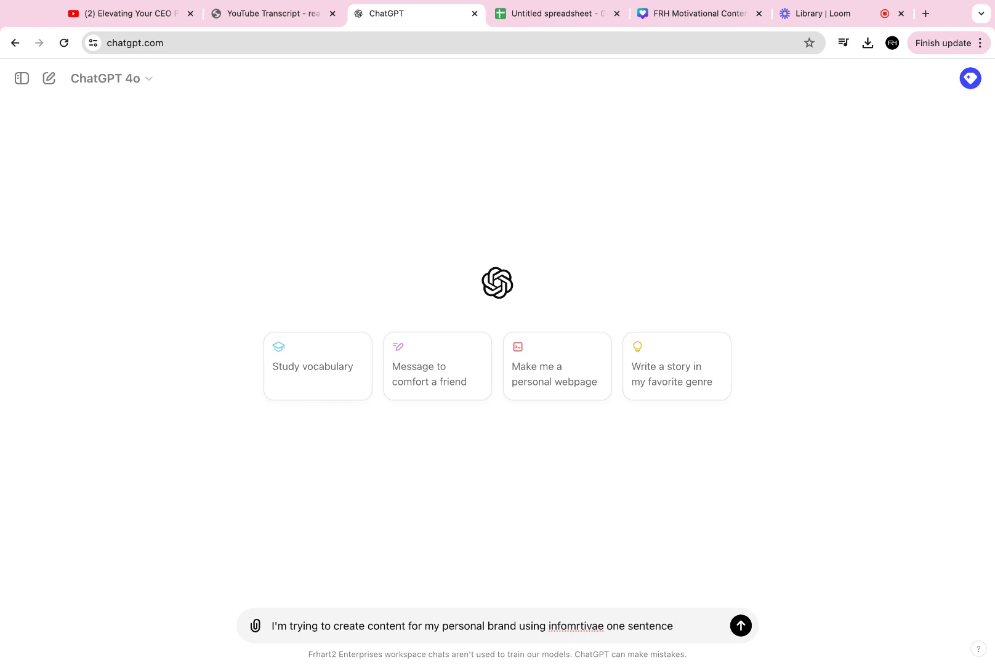
{"action": "type", "text": "original quotes."}
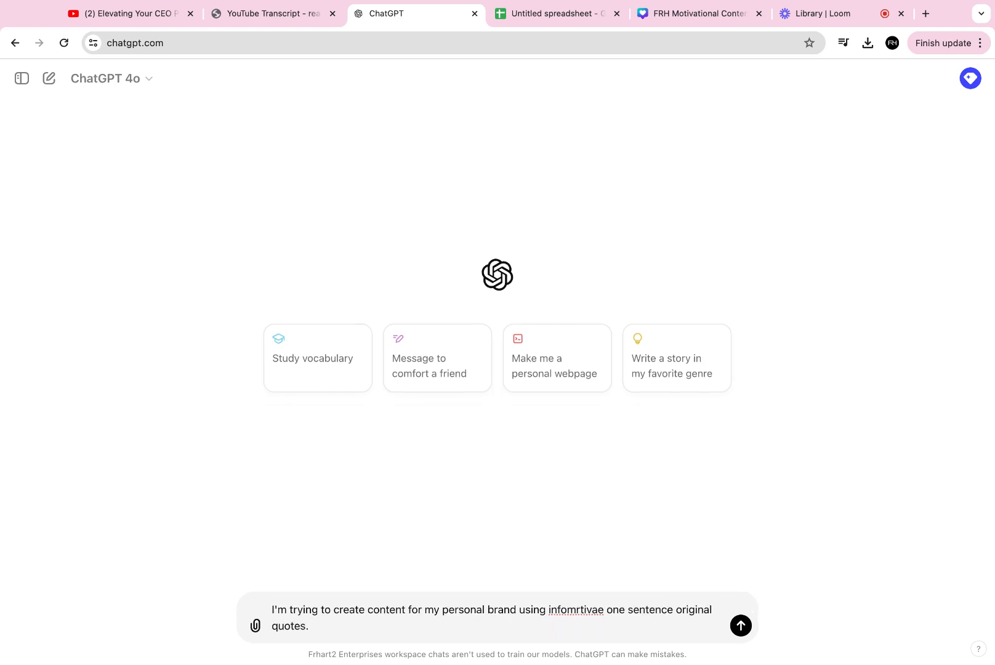
{"action": "key", "text": "BackSpace"}
{"action": "key", "text": "BackSpace"}
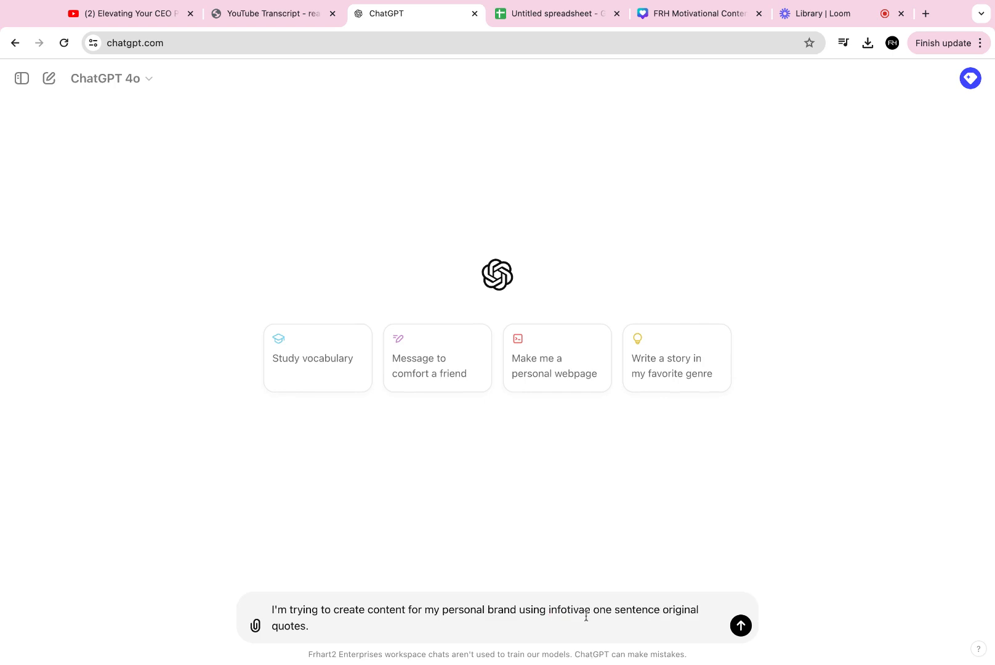
{"action": "type", "text": "rma"}
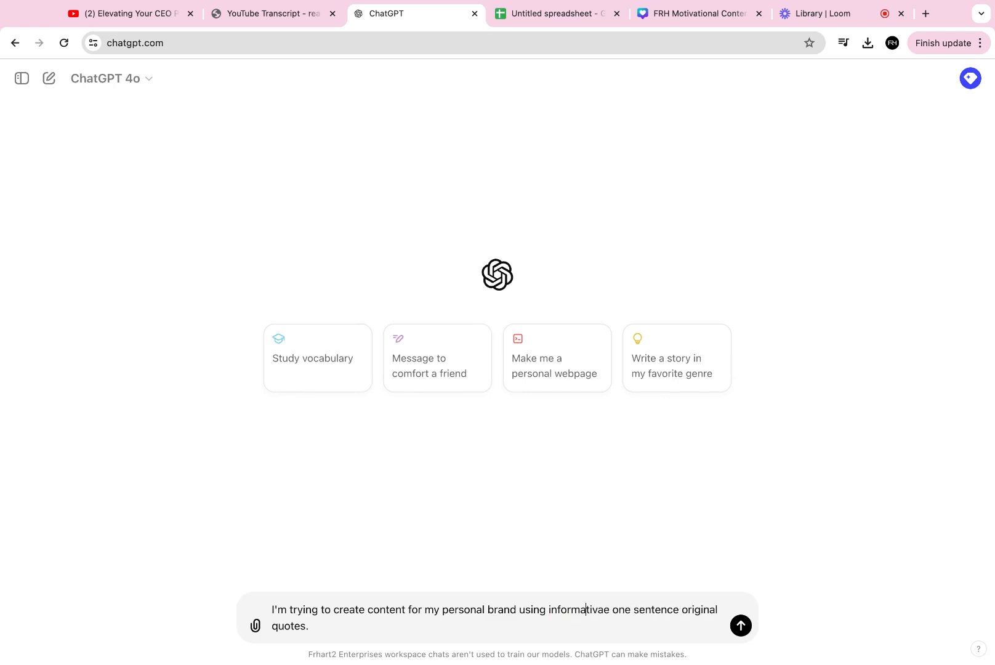
{"action": "left_click", "coordinate": [604, 609]}
{"action": "key", "text": "BackSpace"}
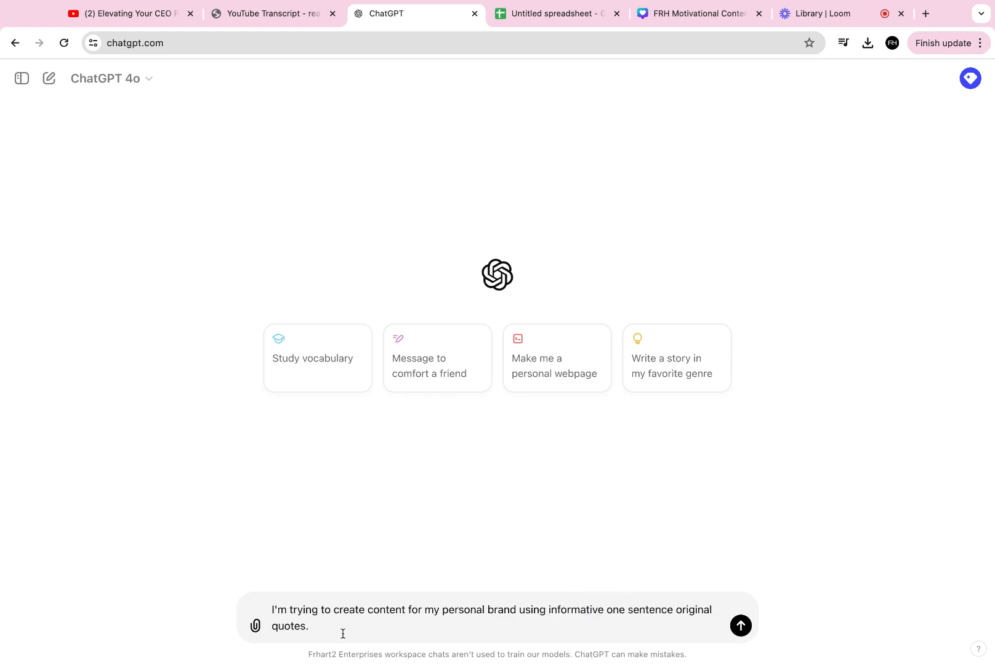
- Add a request to generate 10 original quotes from the transcript, paste the transcript after "Here it is:" and send
{"action": "type", "text": "Form this transcript, please gneera"}
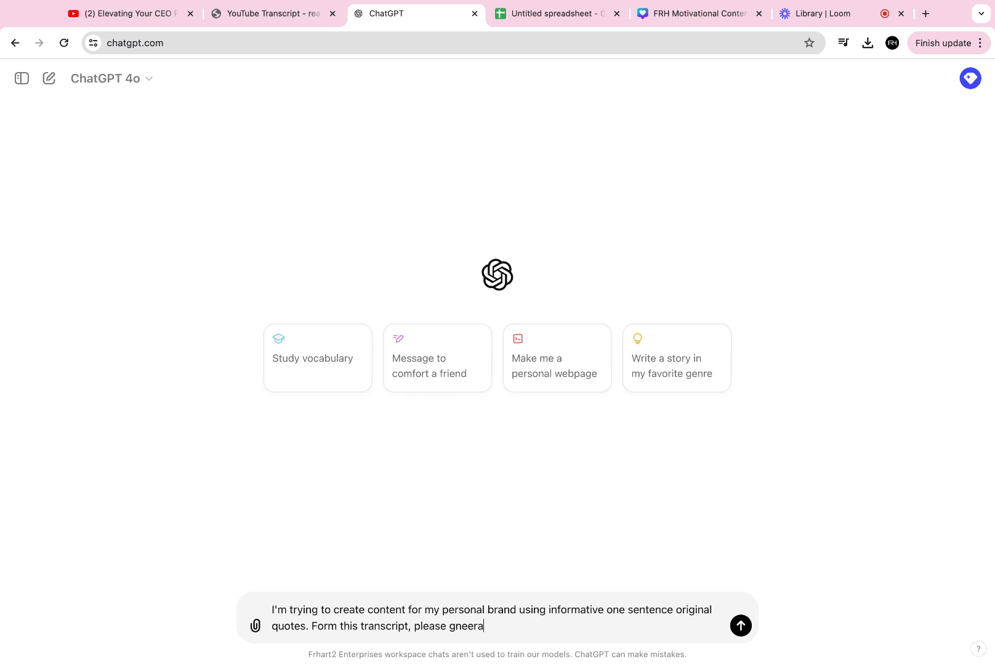
{"action": "type", "text": "te "}
{"action": "type", "text": "ener"}
{"action": "type", "text": "ate 10 oring"}
{"action": "type", "text": "nal quot"}
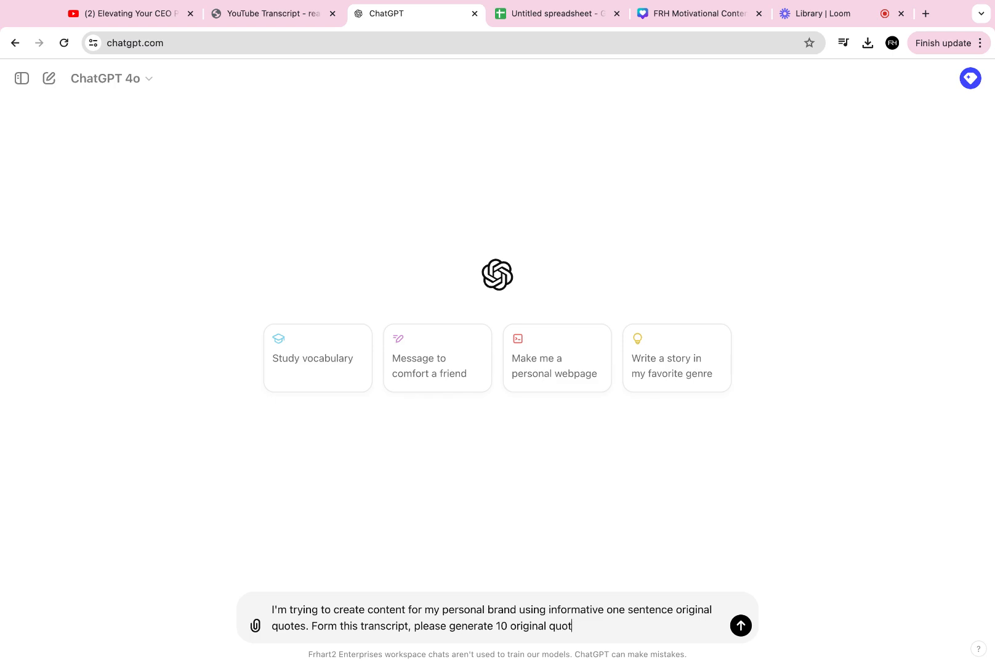
{"action": "type", "text": "es from the transcription. Here it is:"}
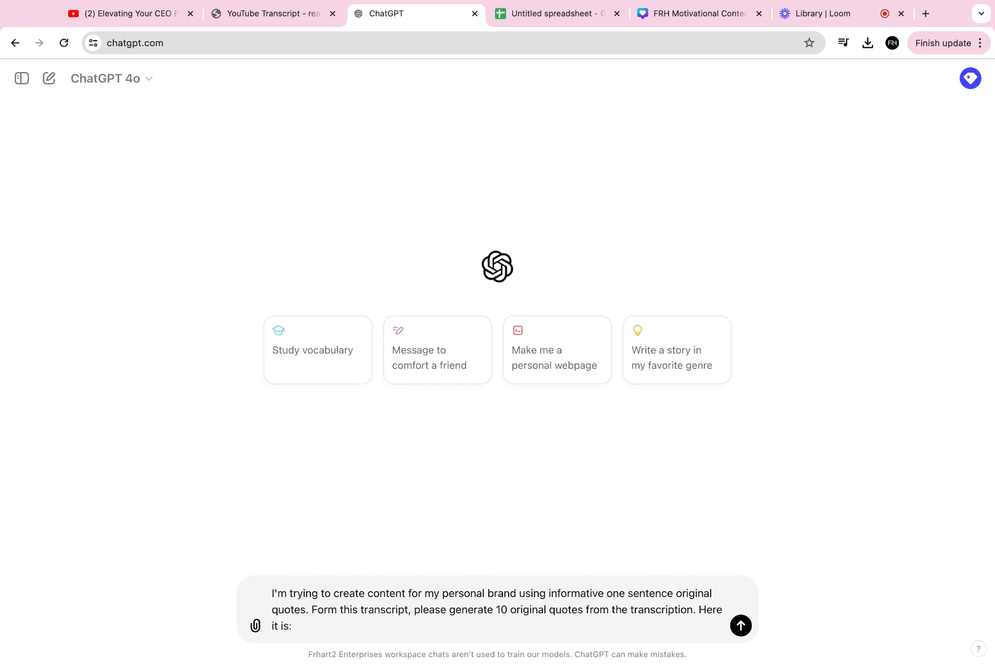
{"action": "key", "text": "super+v"}
{"action": "key", "text": "Return"}
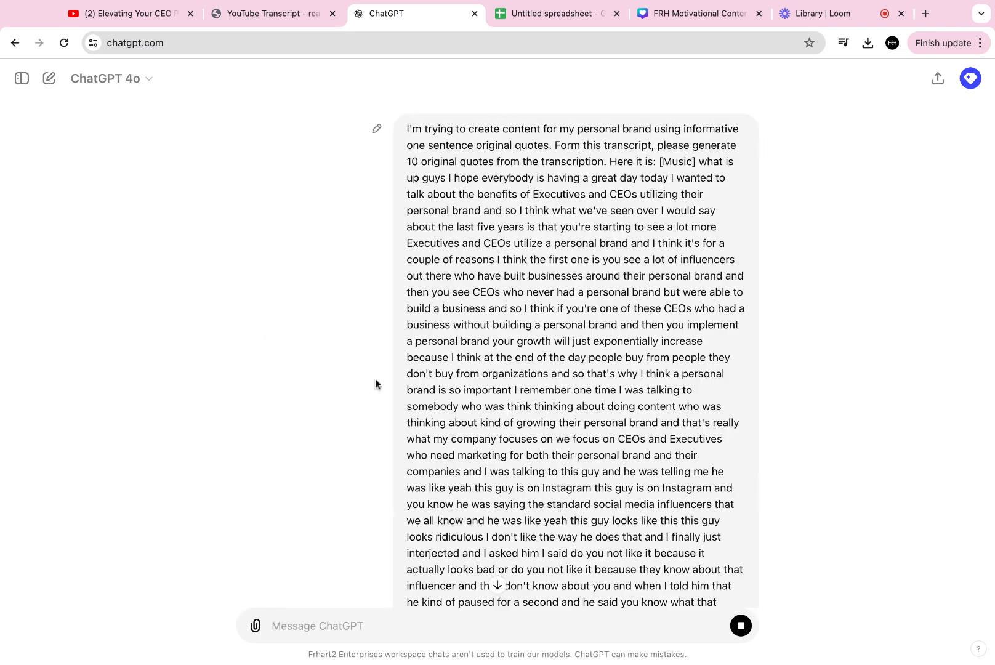
- Ask ChatGPT to format the quotes without quotations or numbers for pasting into a google sheet, and copy its reply
{"action": "scroll", "coordinate": [498, 278], "scroll_direction": "down", "scroll_amount": 15}
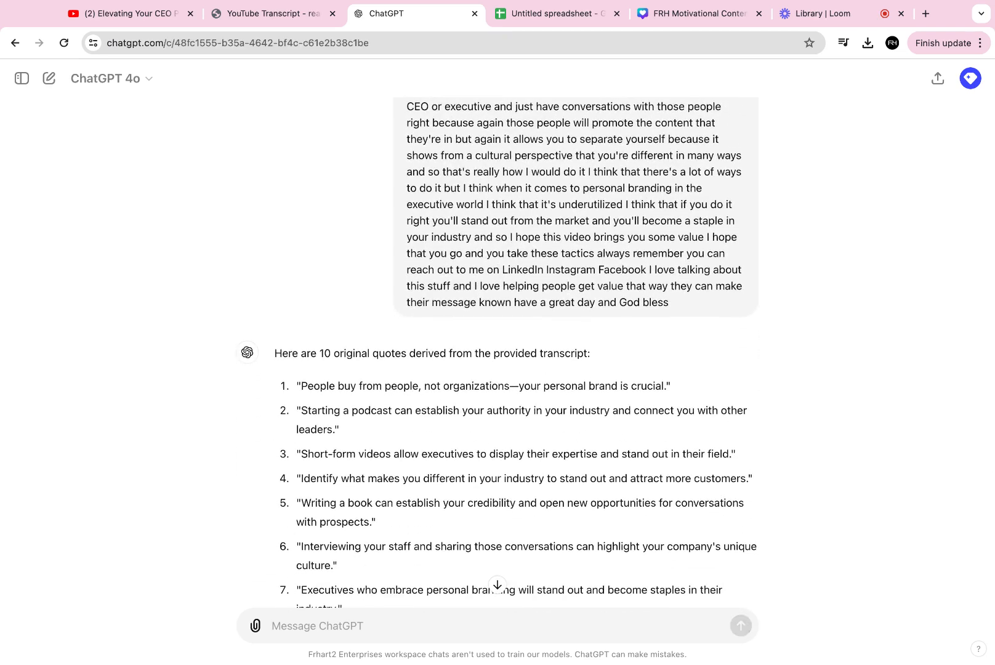
{"action": "scroll", "coordinate": [474, 404], "scroll_direction": "down", "scroll_amount": 3}
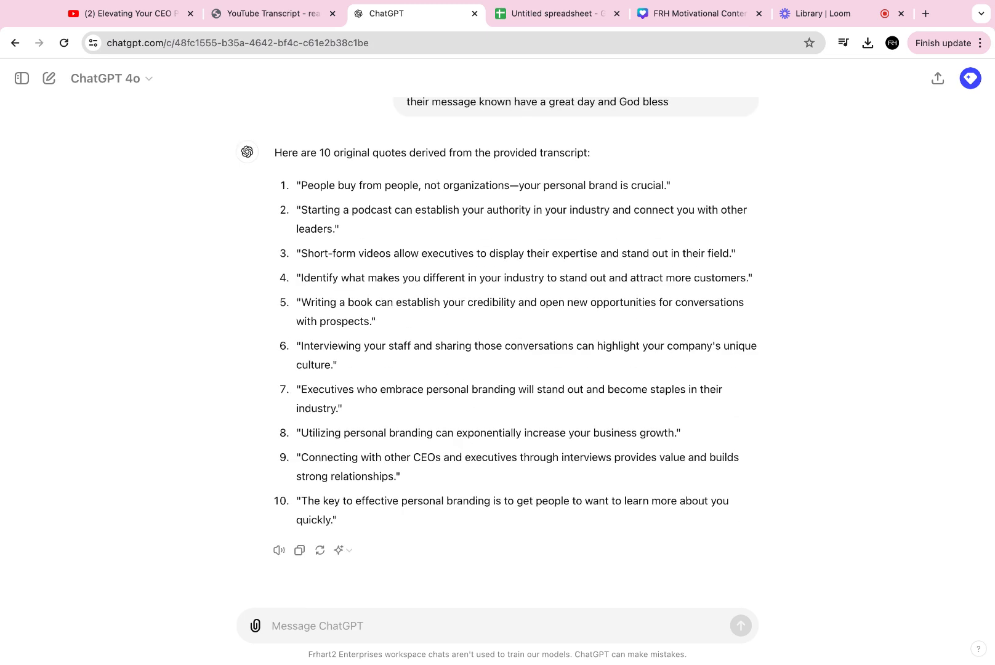
{"action": "type", "text": "Great! Please form"}
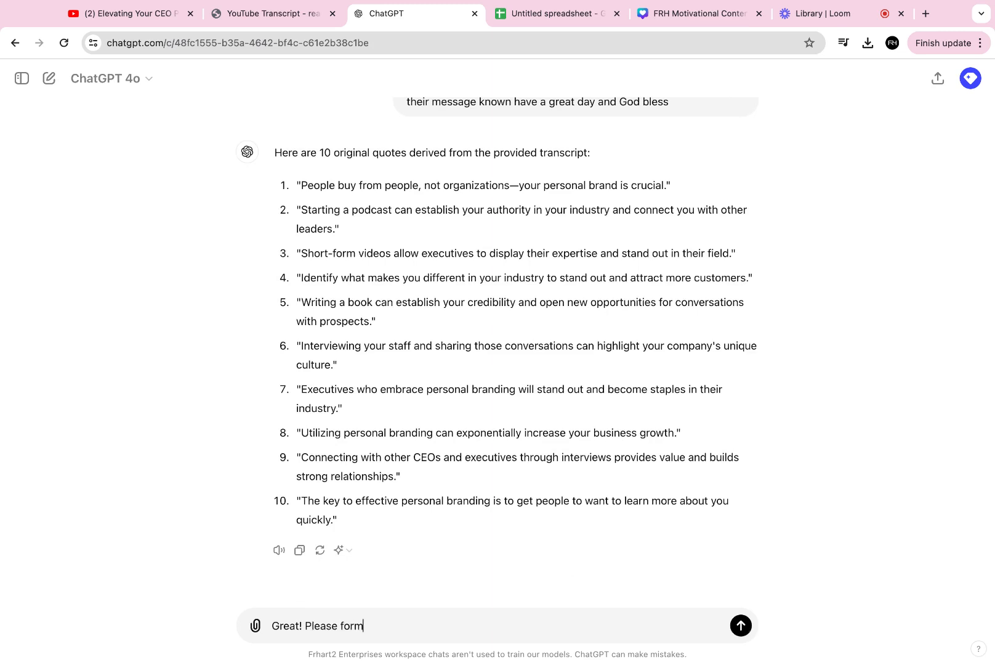
{"action": "type", "text": "at them without quotes"}
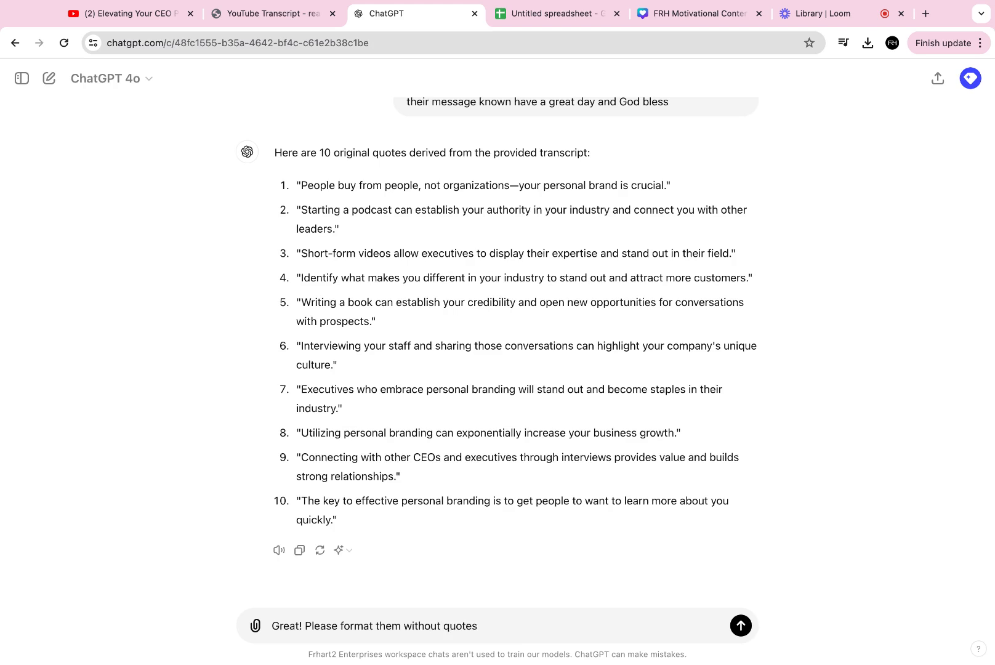
{"action": "key", "text": "BackSpace"}
{"action": "key", "text": "BackSpace"}
{"action": "type", "text": "ations or numbers, and"}
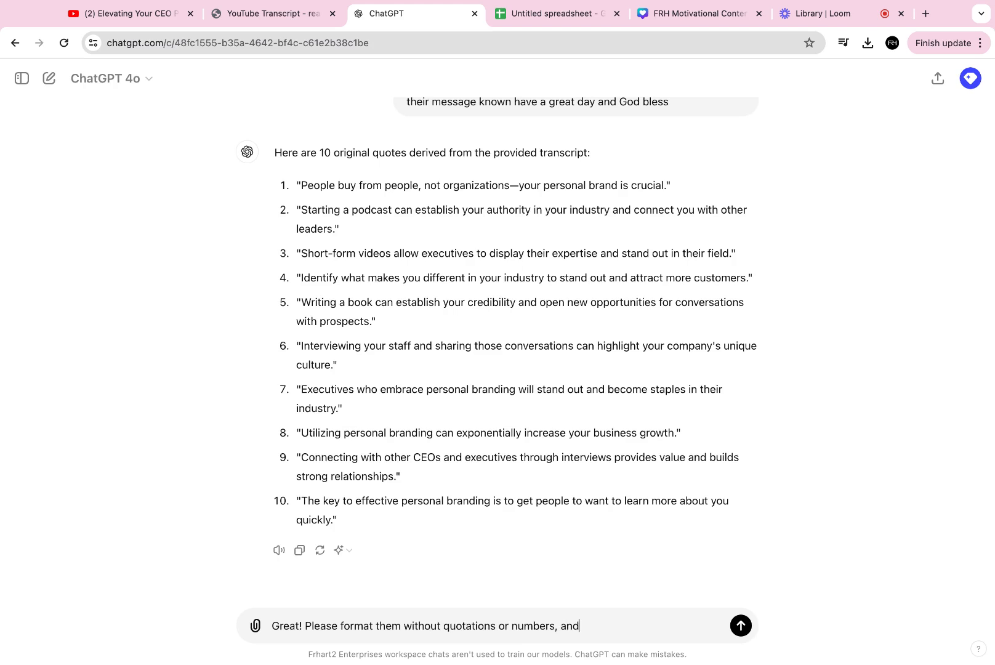
{"action": "type", "text": " format th"}
{"action": "type", "text": "em for copy and paste i"}
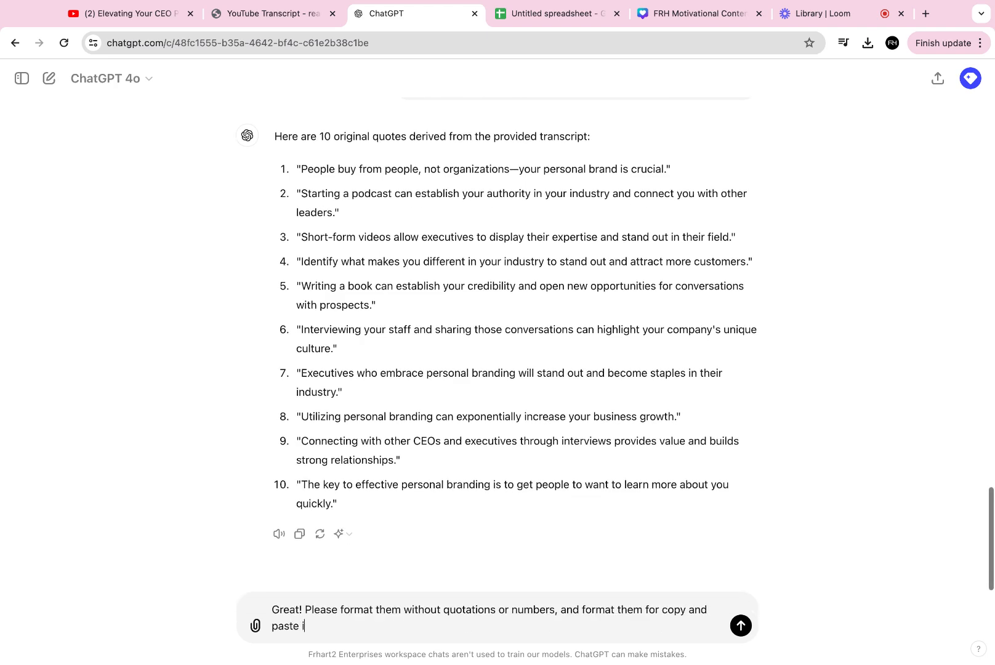
{"action": "type", "text": "nto a google sheet"}
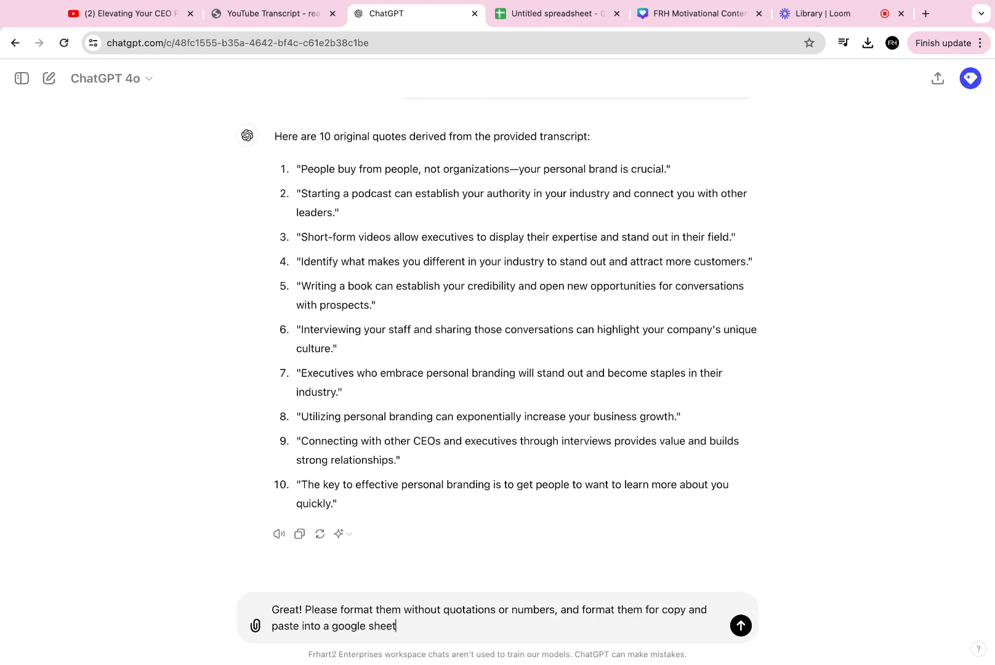
{"action": "key", "text": "Return"}
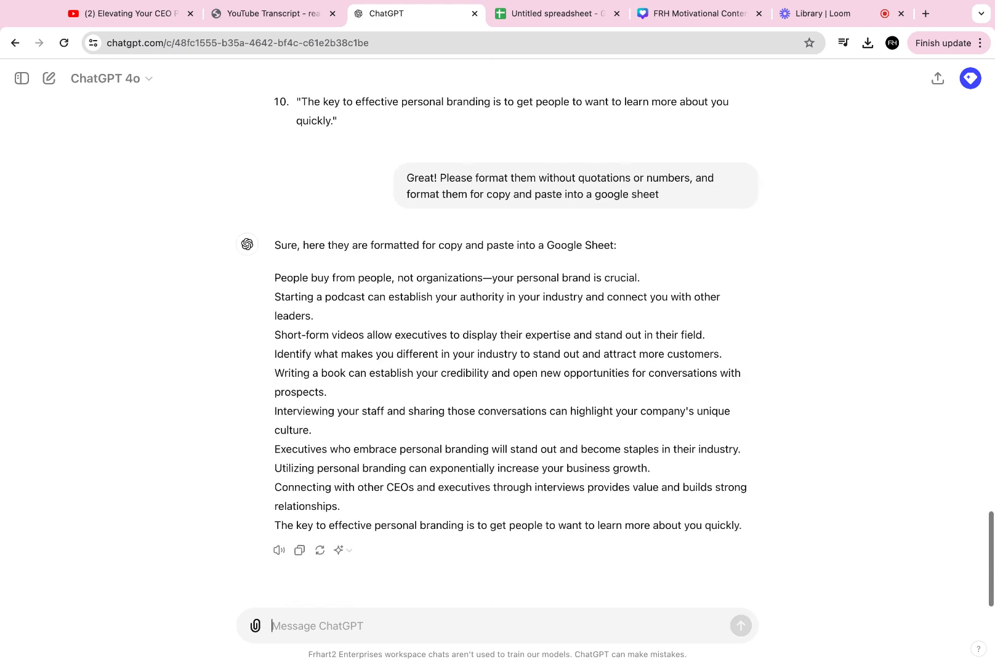
{"action": "left_click", "coordinate": [300, 550]}
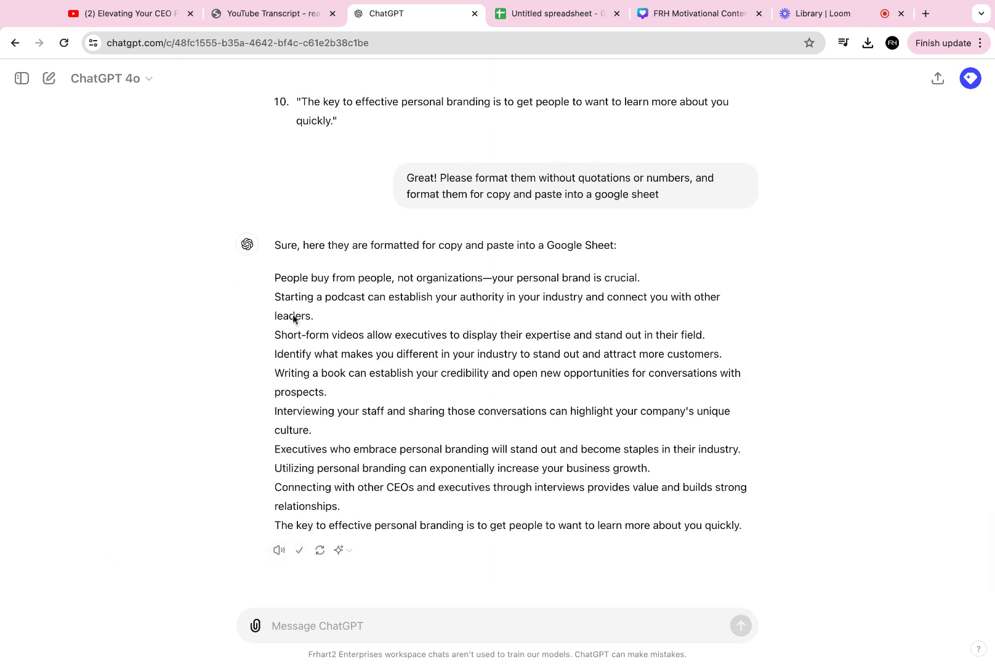
- Rename the untitled spreadsheet to "Quotes For Content"
{"action": "left_click", "coordinate": [564, 13]}
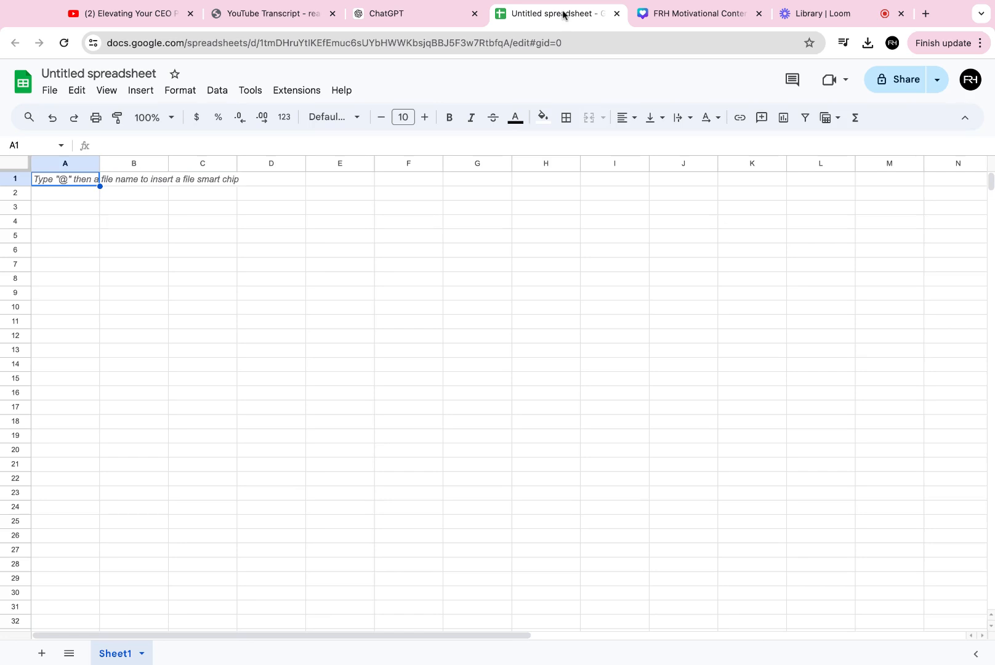
{"action": "left_click", "coordinate": [94, 72]}
{"action": "type", "text": "Quotes "}
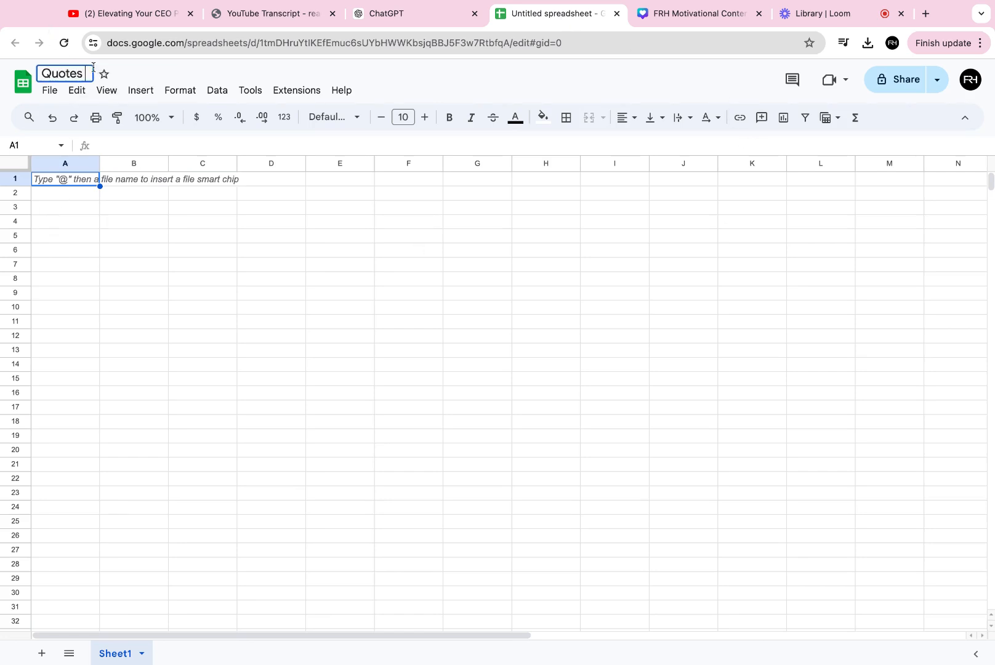
{"action": "type", "text": "For Content"}
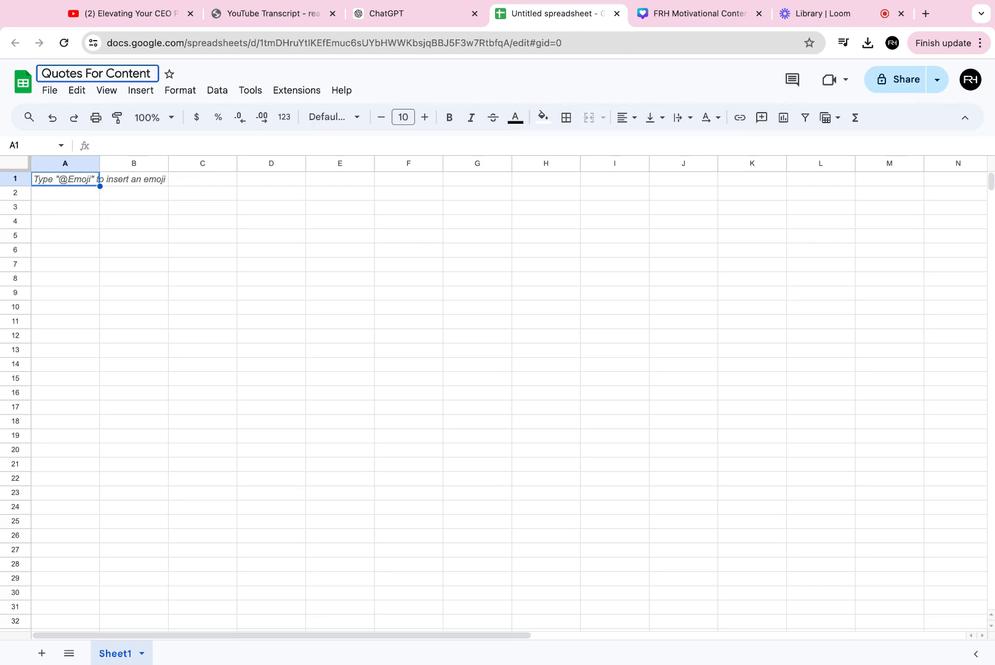
- Paste the copied quotes into cell A1, then delete the intro line and blank row in rows 1–2
{"action": "left_click", "coordinate": [63, 179]}
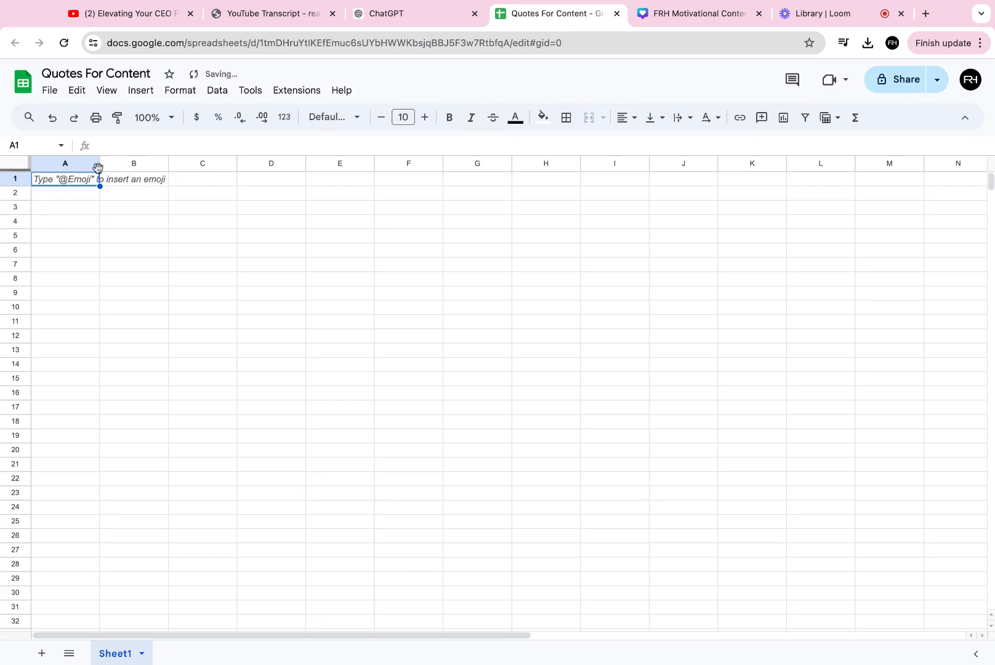
{"action": "key", "text": "ctrl+v"}
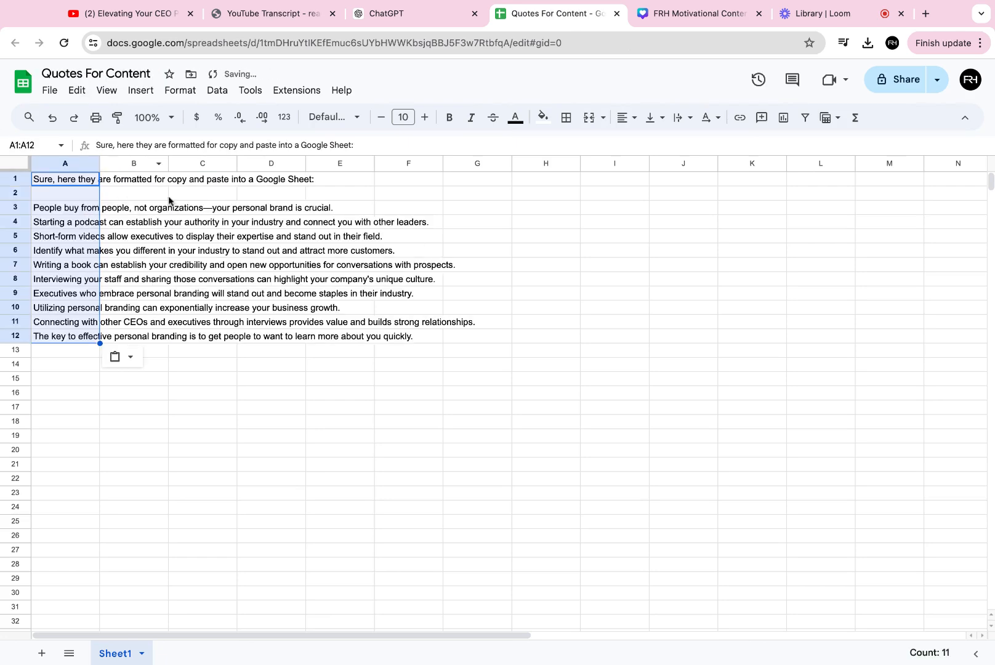
{"action": "left_click", "coordinate": [167, 198]}
{"action": "left_click", "coordinate": [12, 180]}
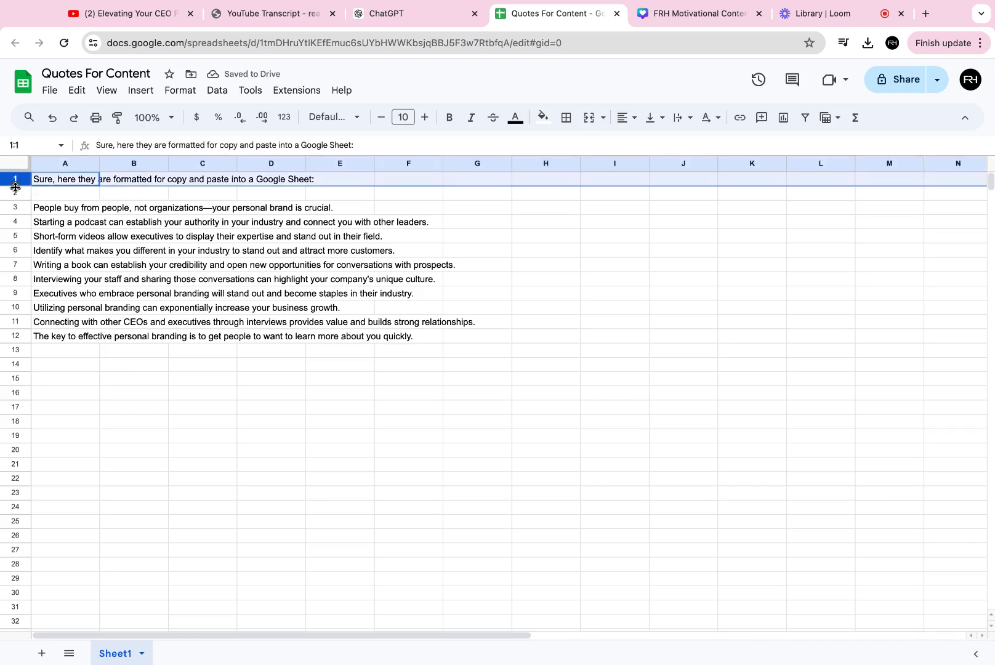
{"action": "left_click", "coordinate": [17, 194], "text": "shift"}
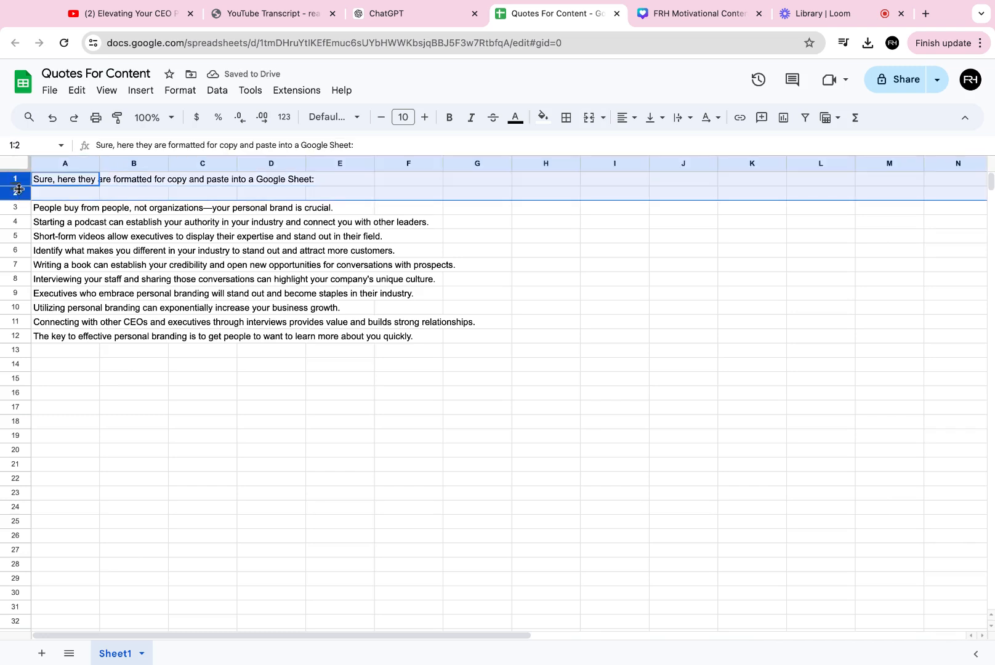
{"action": "right_click", "coordinate": [15, 179]}
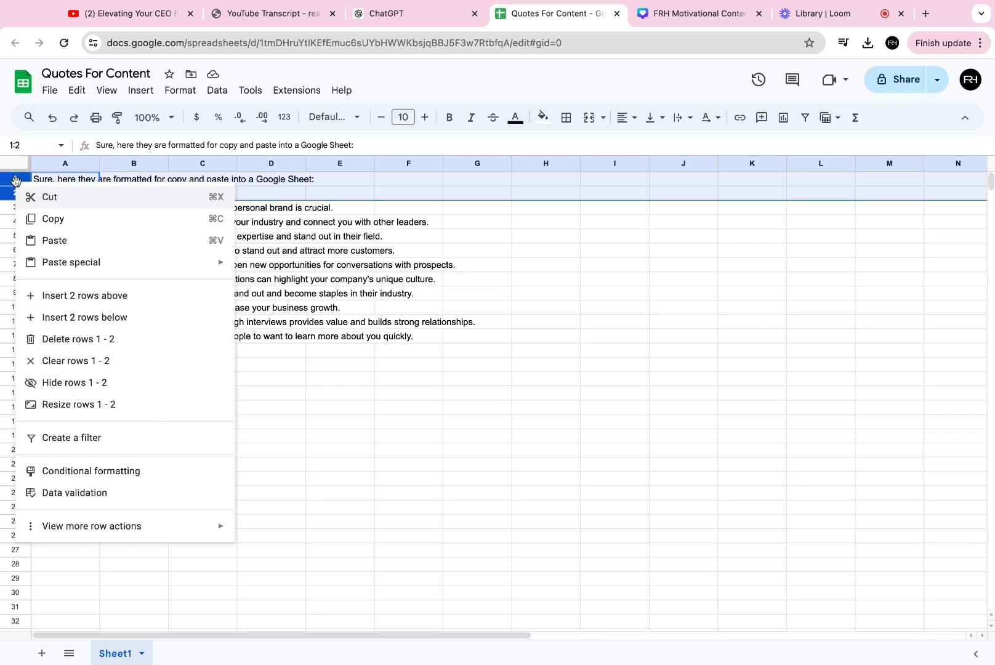
{"action": "left_click", "coordinate": [130, 335]}
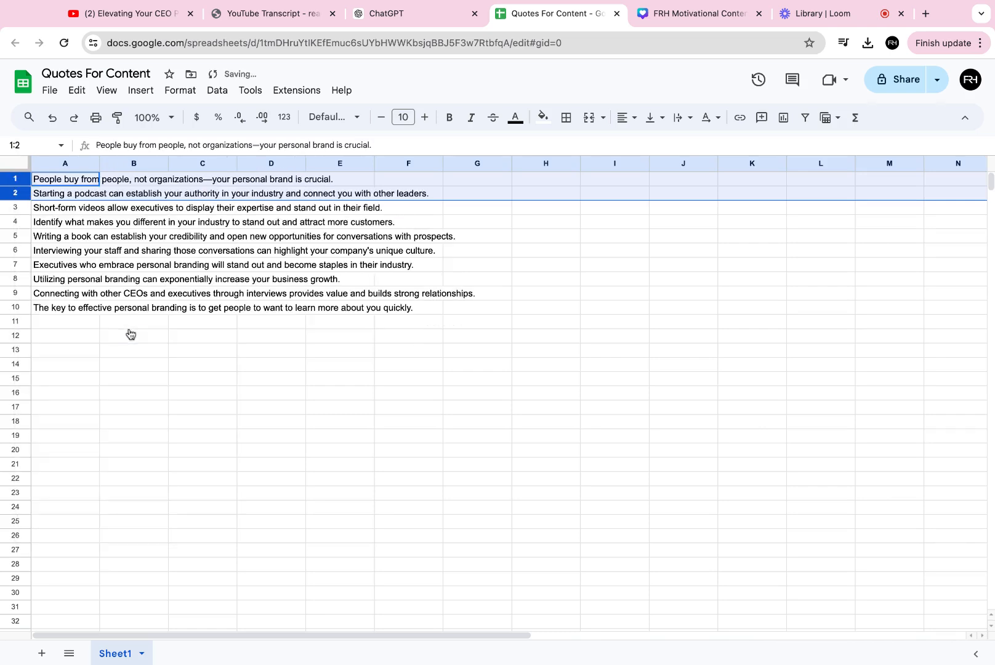
- Download the spreadsheet as Comma Separated Values (.csv) and open the FRH Motivational Content design tab
{"action": "left_click", "coordinate": [198, 338]}
{"action": "left_click", "coordinate": [55, 92]}
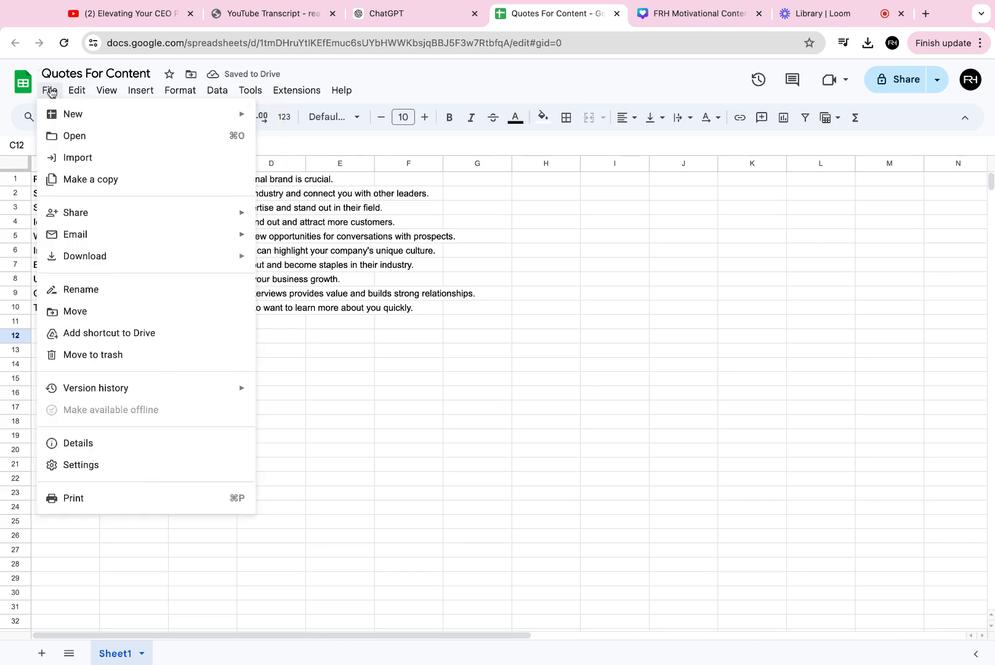
{"action": "mouse_move", "coordinate": [173, 256]}
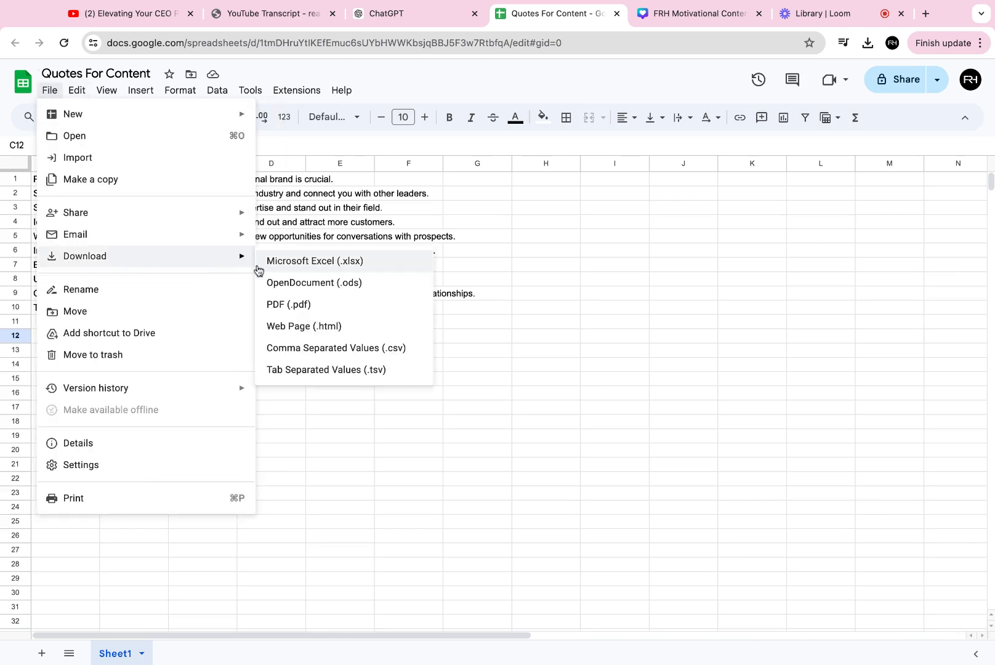
{"action": "left_click", "coordinate": [344, 350]}
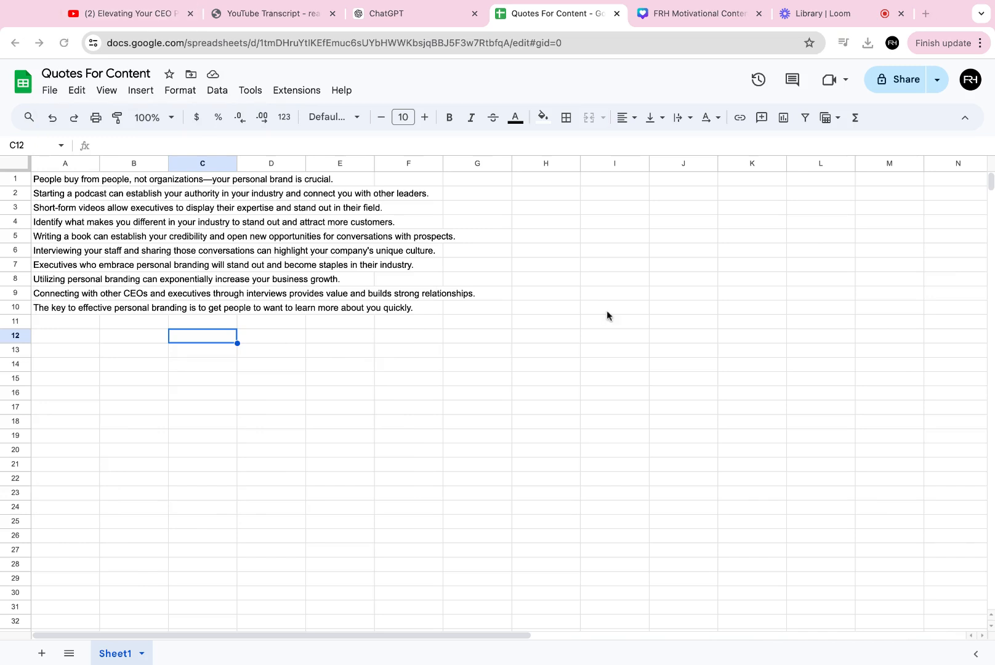
{"action": "left_click", "coordinate": [680, 18]}
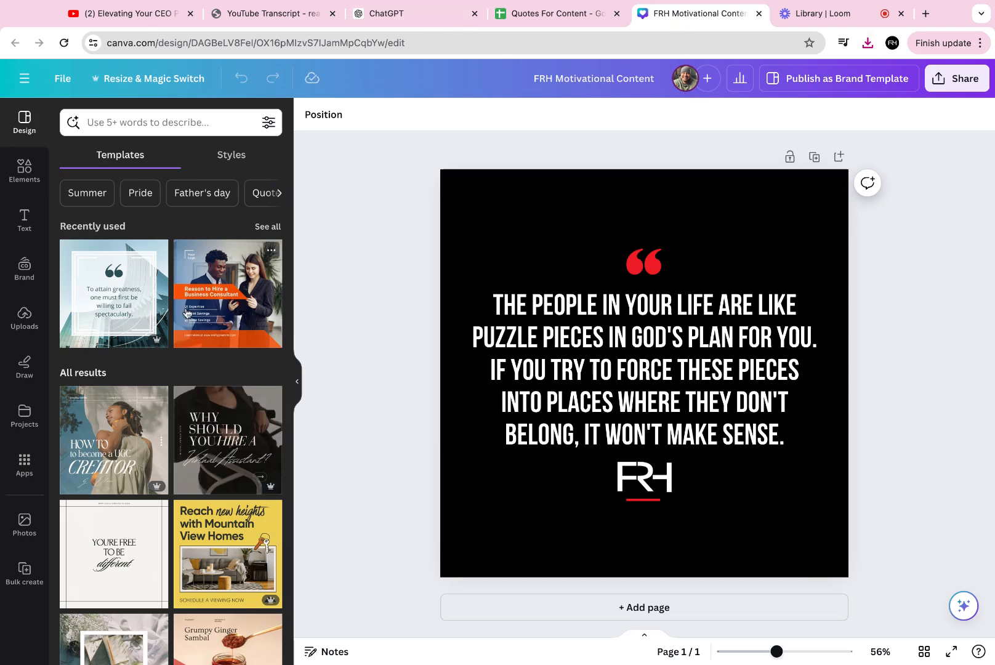
- Search the design templates for corporate quote
{"action": "left_click", "coordinate": [129, 122]}
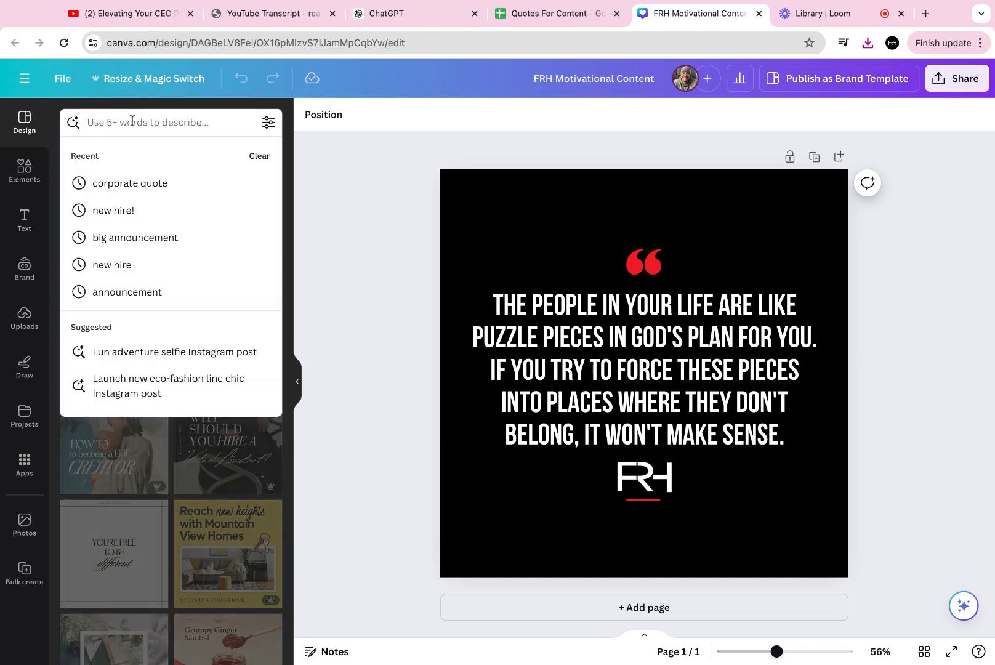
{"action": "type", "text": "quote"}
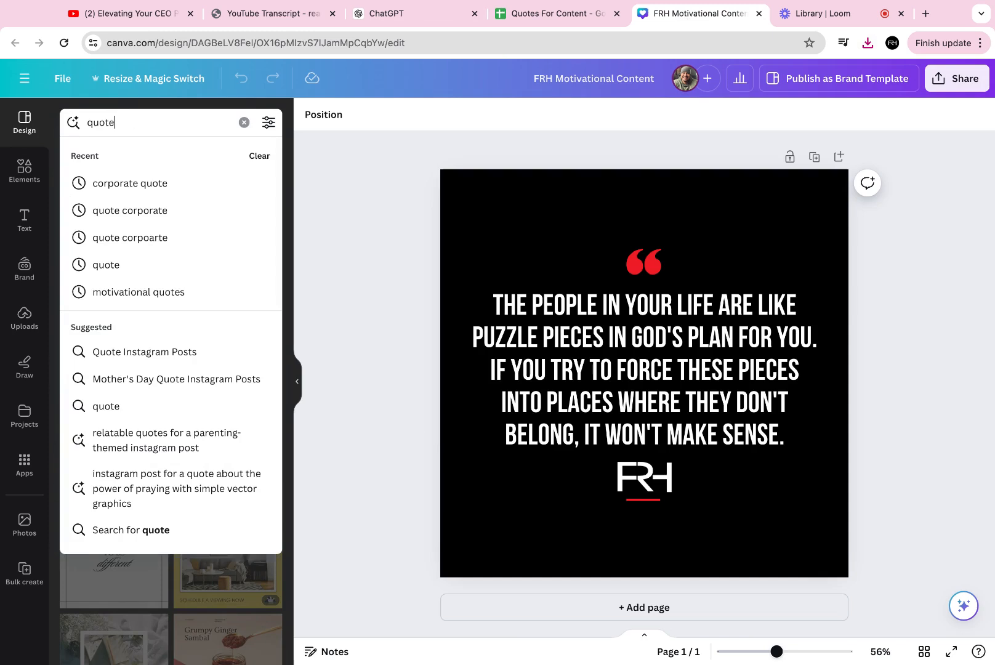
{"action": "left_click", "coordinate": [150, 185]}
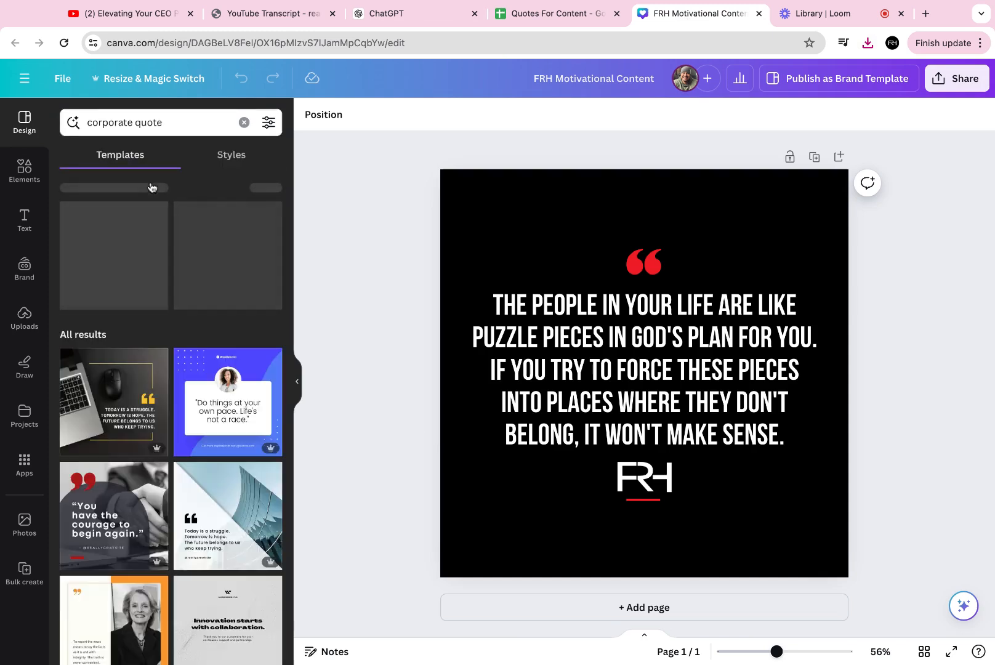
{"action": "scroll", "coordinate": [115, 416], "scroll_direction": "down", "scroll_amount": 2}
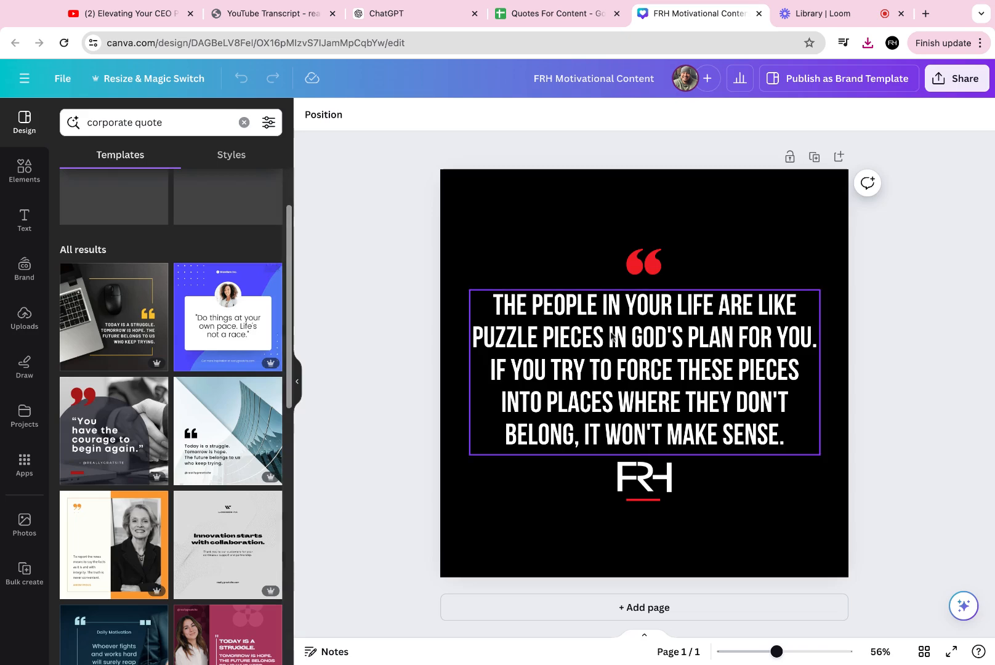
- Try recoloring the selected quote mark and logo with the brand red and black
{"action": "left_click", "coordinate": [644, 275]}
{"action": "left_click", "coordinate": [652, 502], "text": "shift"}
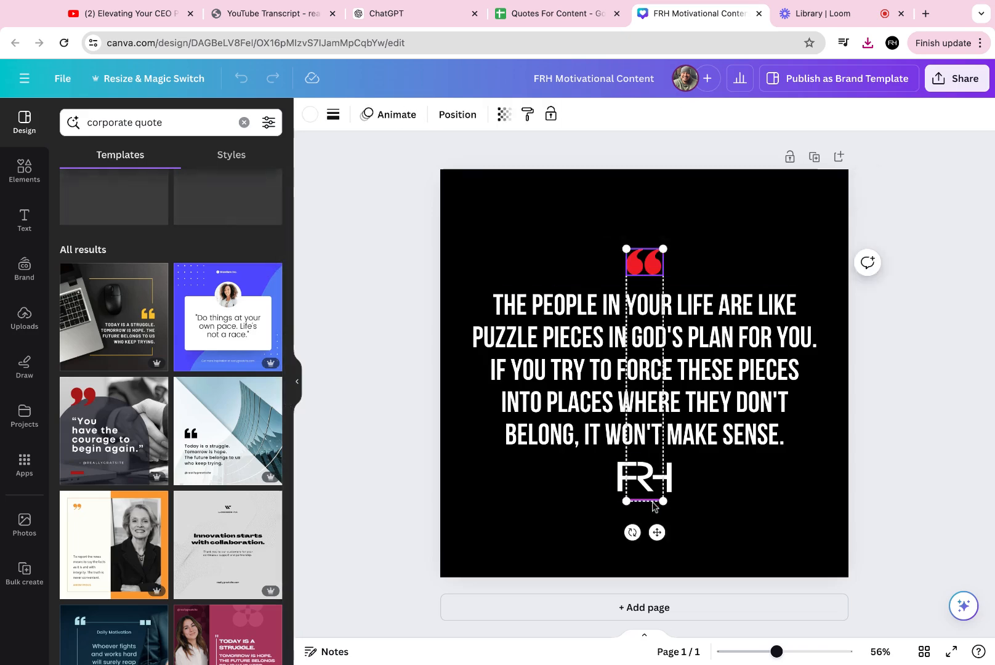
{"action": "left_click", "coordinate": [310, 114]}
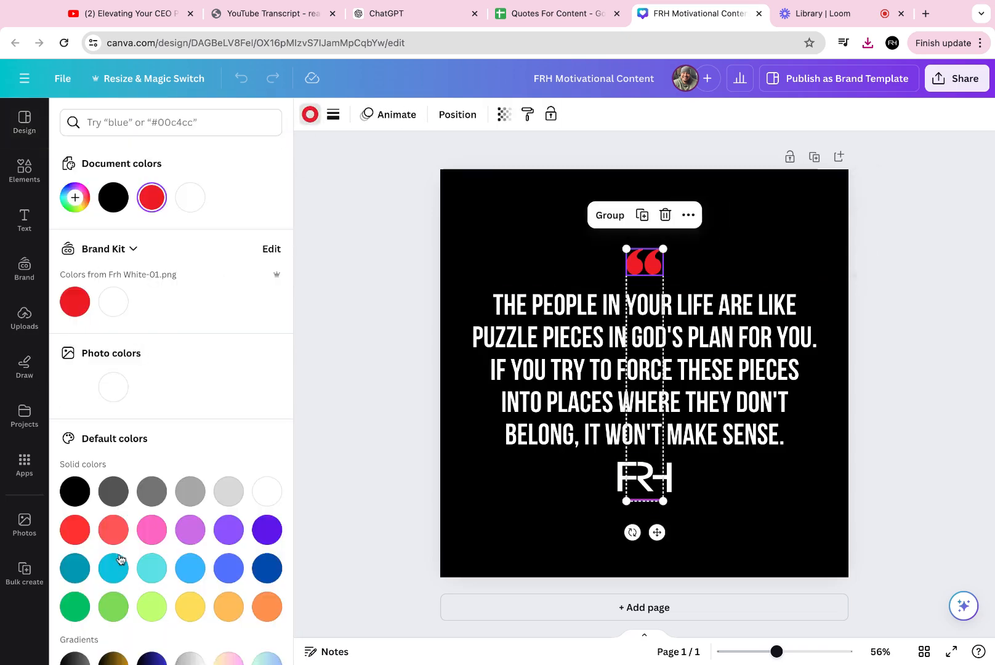
{"action": "left_click", "coordinate": [74, 301]}
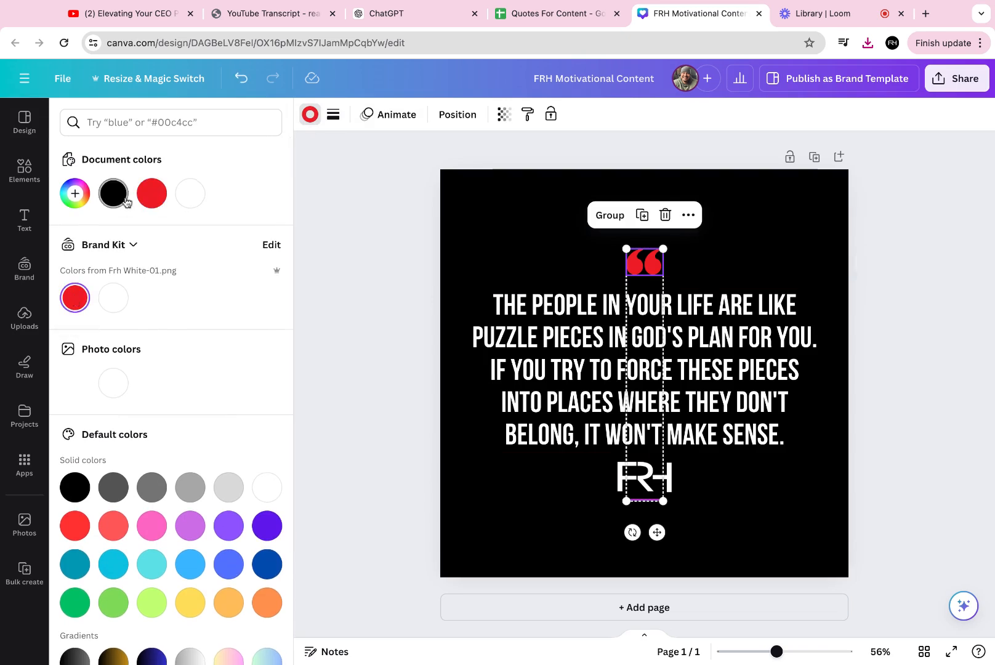
{"action": "left_click", "coordinate": [74, 193]}
{"action": "mouse_move", "coordinate": [241, 266]}
{"action": "left_mouse_down"}
{"action": "mouse_move", "coordinate": [256, 266]}
{"action": "mouse_move", "coordinate": [256, 333]}
{"action": "mouse_move", "coordinate": [256, 272]}
{"action": "left_mouse_up"}
{"action": "key", "text": "Escape"}
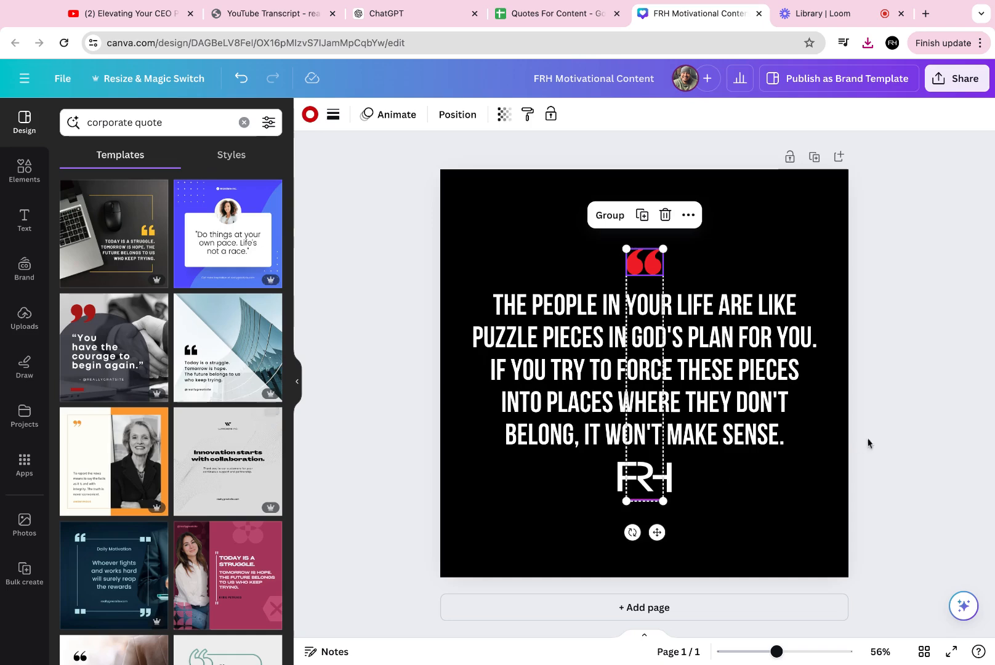
{"action": "left_click", "coordinate": [910, 411]}
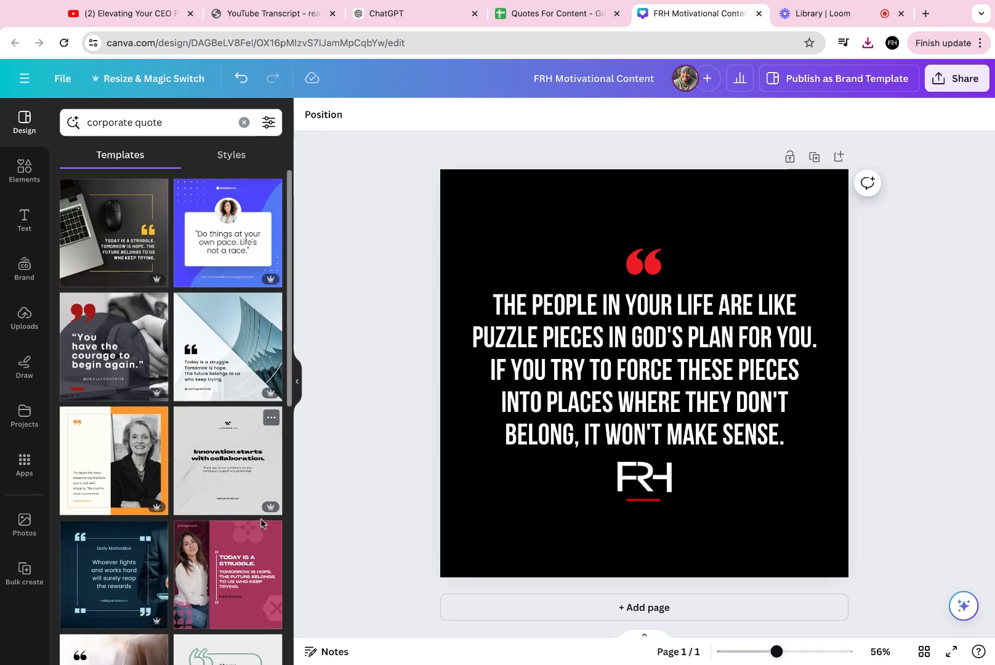
{"action": "scroll", "coordinate": [258, 557], "scroll_direction": "down", "scroll_amount": 5}
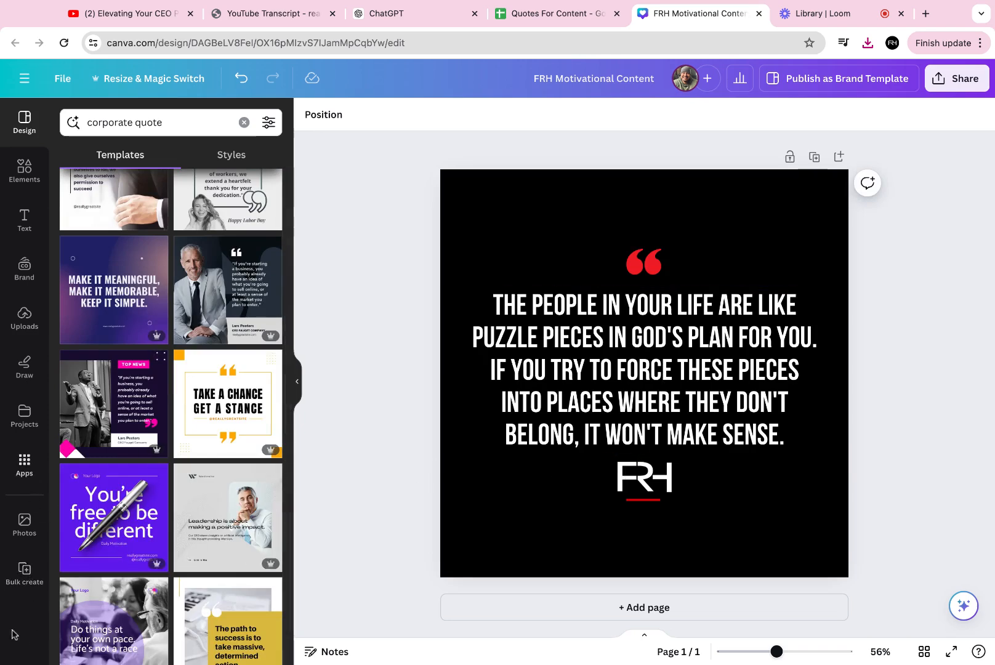
- Open Bulk create and connect the quote text box to the imported quote data field, then continue
{"action": "left_click", "coordinate": [24, 573]}
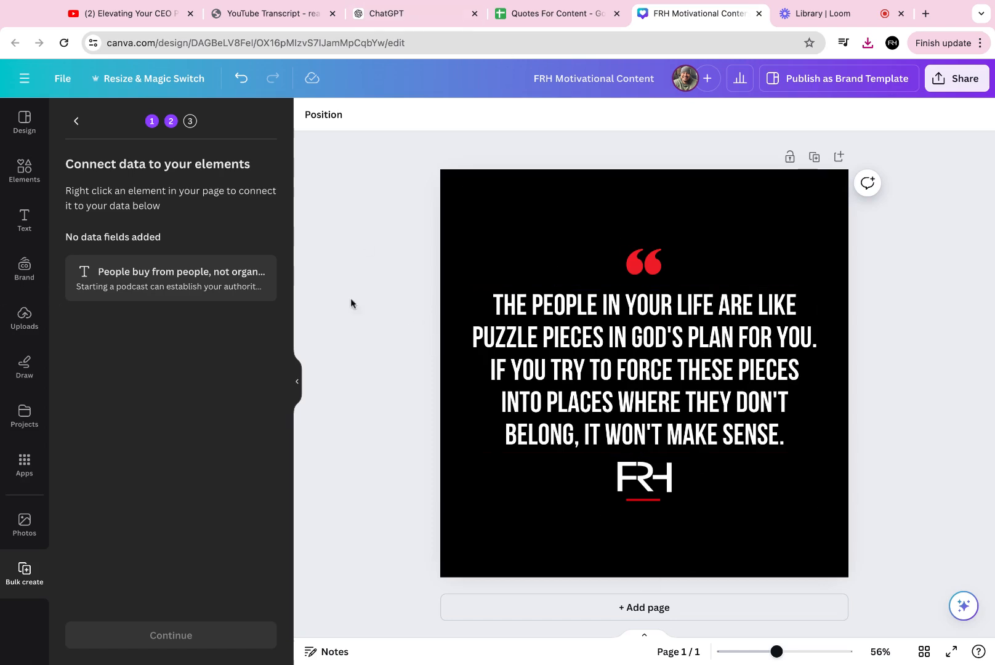
{"action": "left_click", "coordinate": [702, 370]}
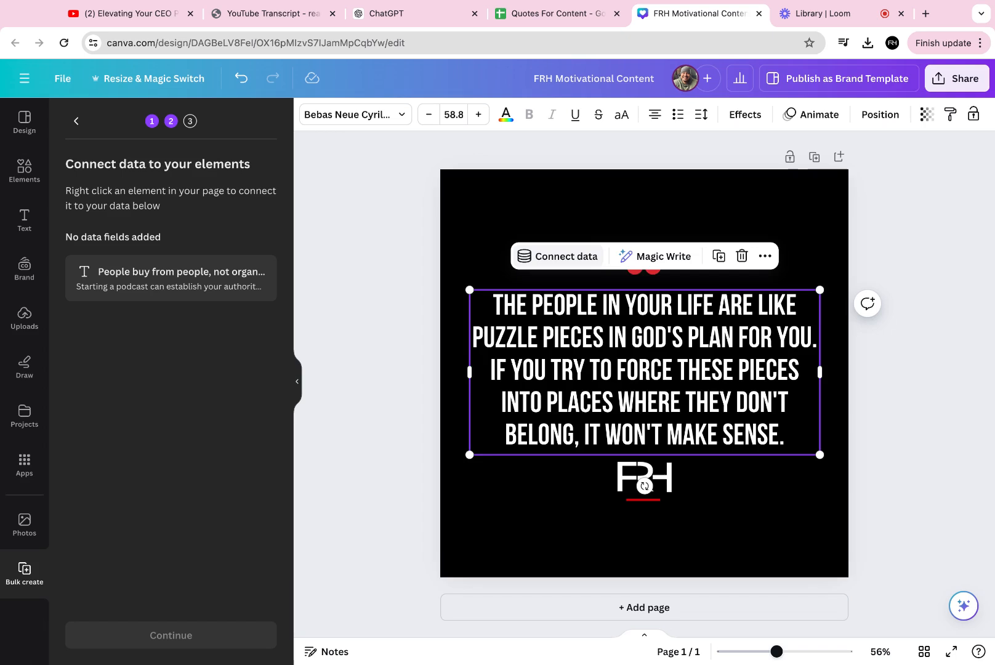
{"action": "left_click", "coordinate": [557, 256]}
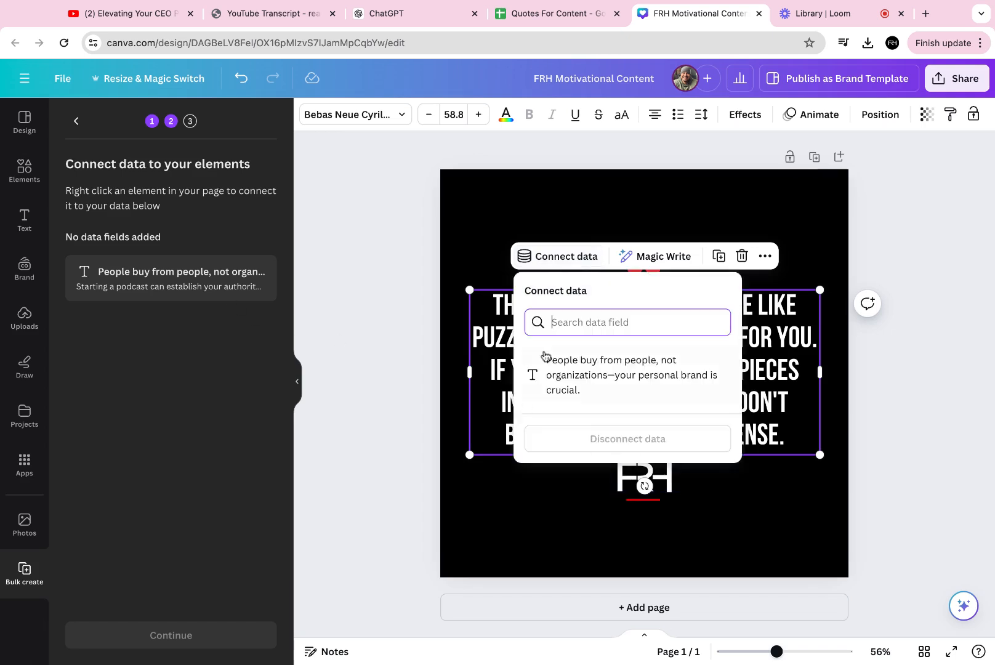
{"action": "left_click", "coordinate": [600, 374]}
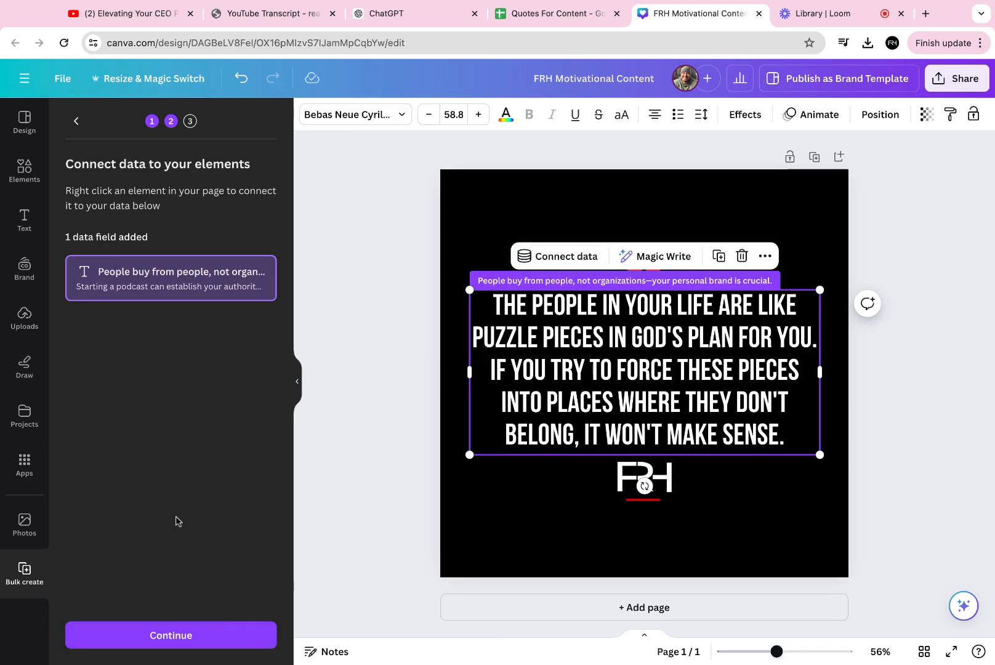
{"action": "left_click", "coordinate": [182, 635]}
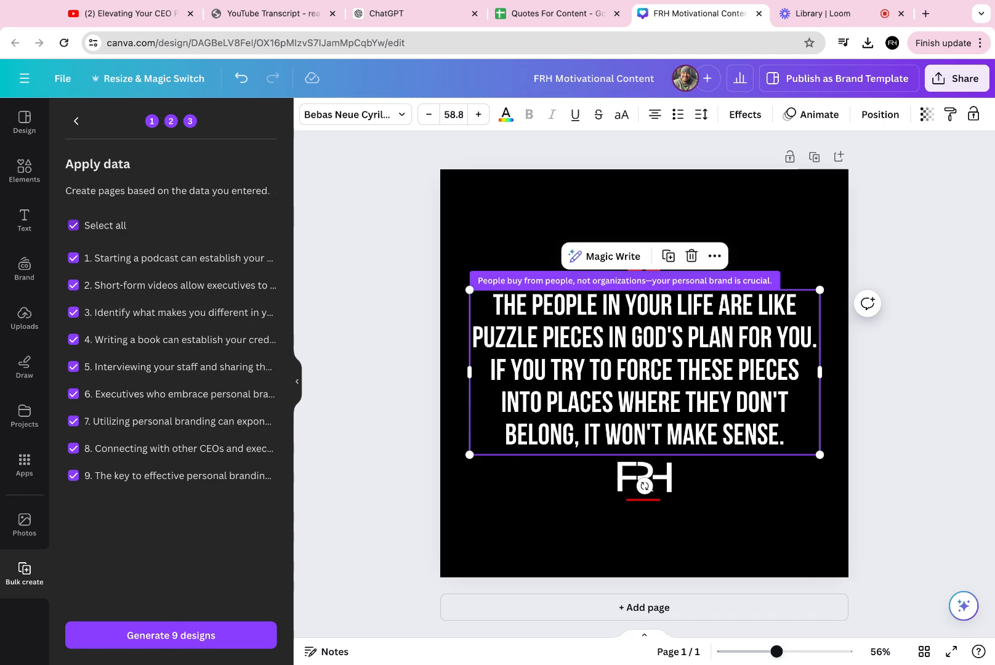
- Generate the 9 designs from the connected quote data
{"action": "left_click", "coordinate": [551, 13]}
{"action": "left_click", "coordinate": [675, 15]}
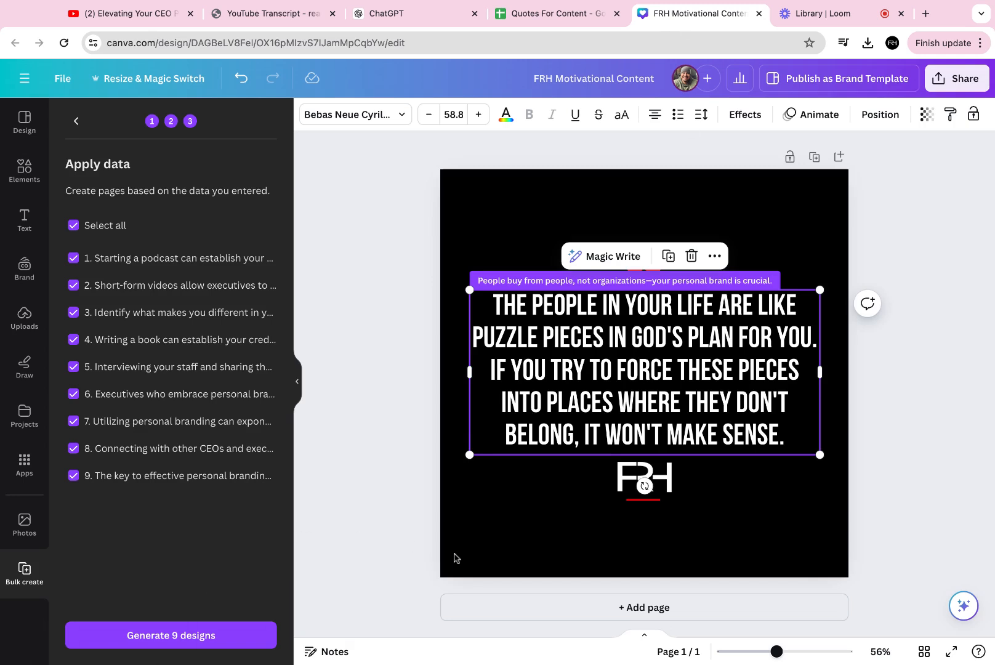
{"action": "left_click", "coordinate": [183, 638]}
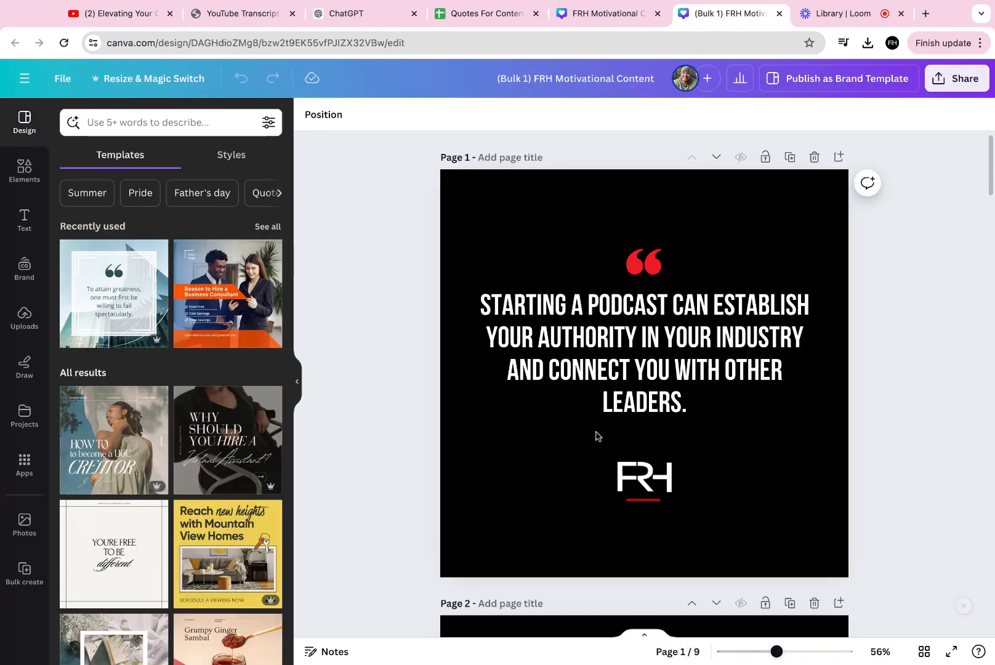
- Paste the first quote from cell A1 into page 10's text box, replacing its em dash with a semicolon
{"action": "scroll", "coordinate": [619, 427], "scroll_direction": "down", "scroll_amount": 10}
{"action": "scroll", "coordinate": [617, 427], "scroll_direction": "down", "scroll_amount": 20}
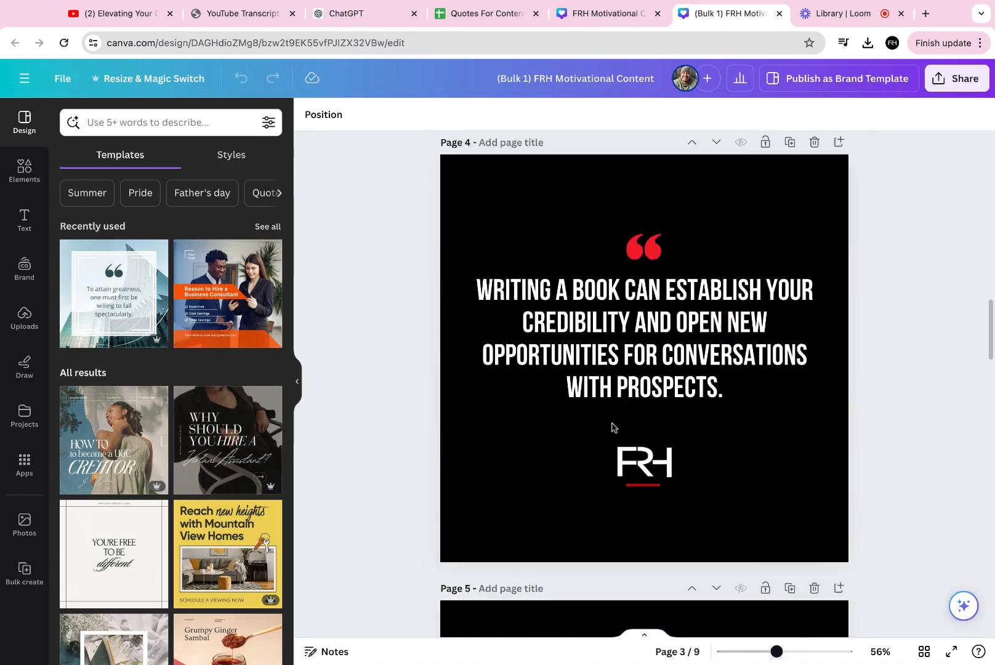
{"action": "scroll", "coordinate": [597, 423], "scroll_direction": "down", "scroll_amount": 15}
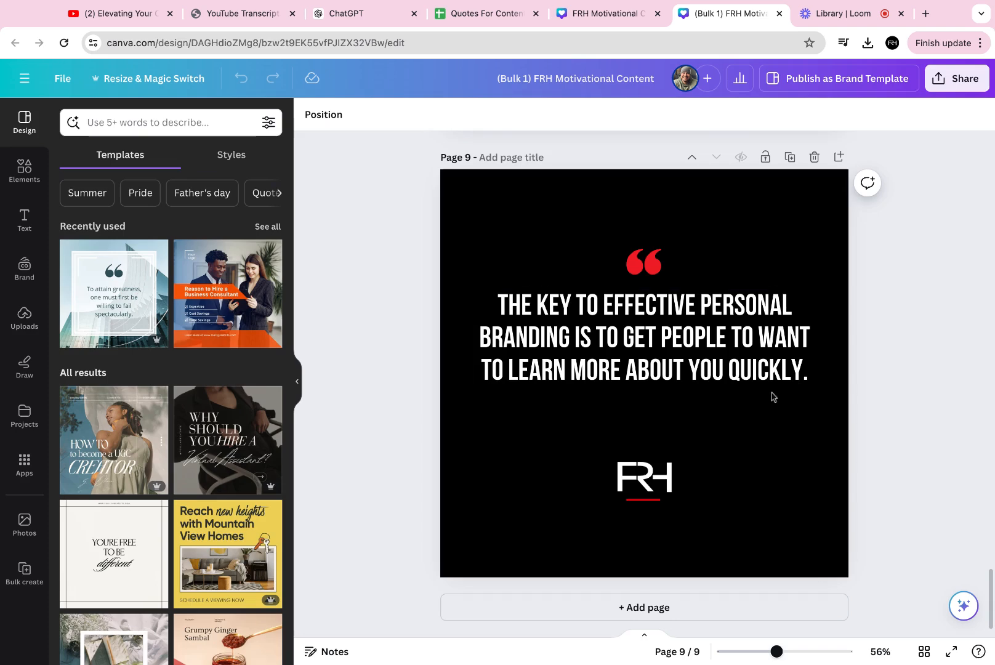
{"action": "scroll", "coordinate": [795, 162], "scroll_direction": "down", "scroll_amount": 5}
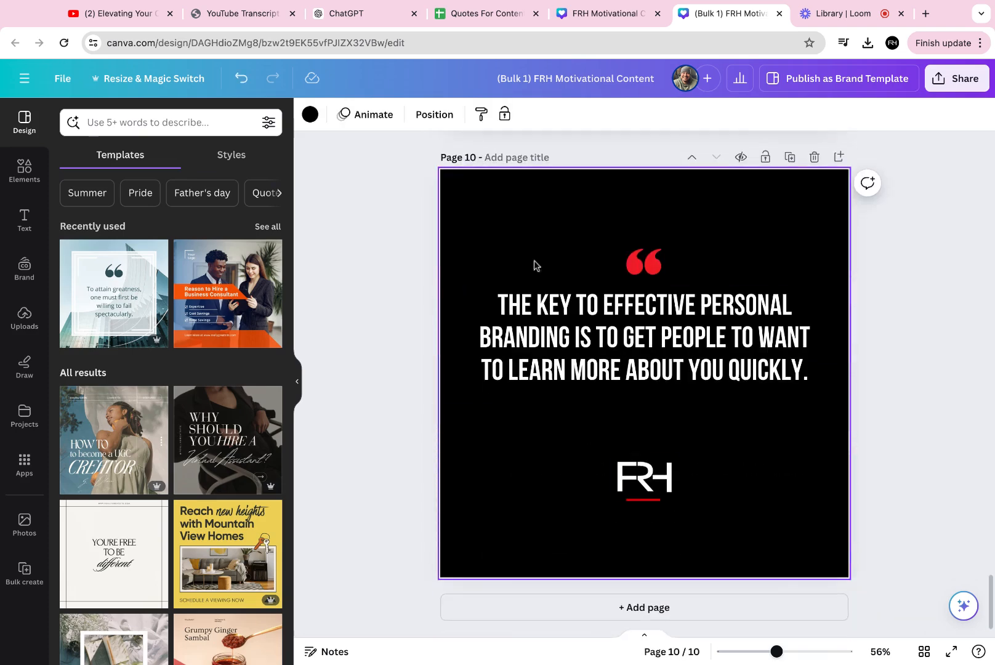
{"action": "left_click", "coordinate": [617, 377]}
{"action": "left_click", "coordinate": [486, 13]}
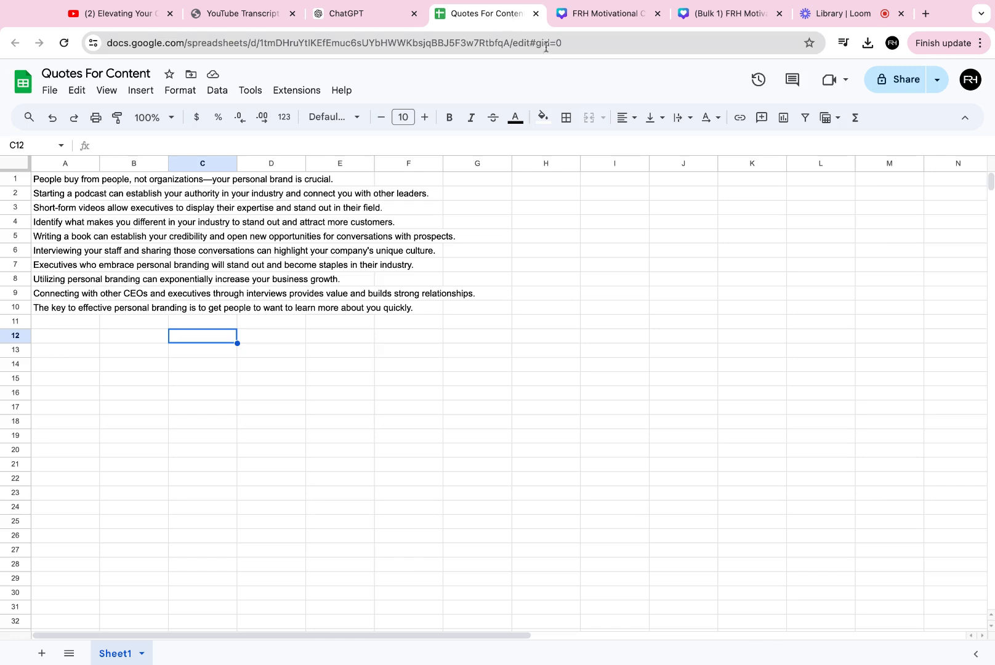
{"action": "double_click", "coordinate": [47, 179]}
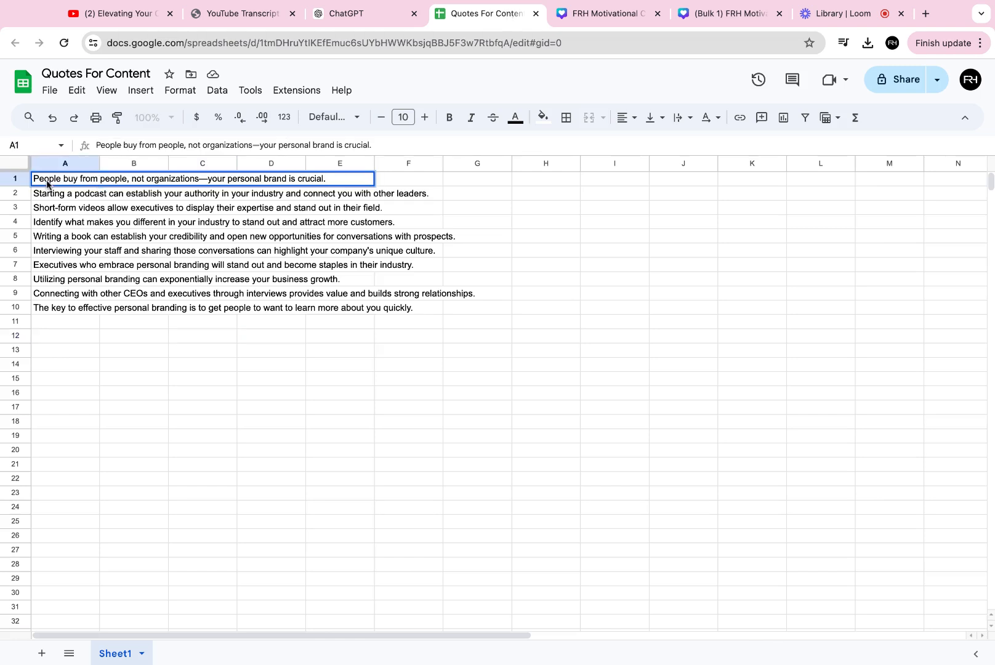
{"action": "key", "text": "ctrl+a"}
{"action": "left_click", "coordinate": [739, 16]}
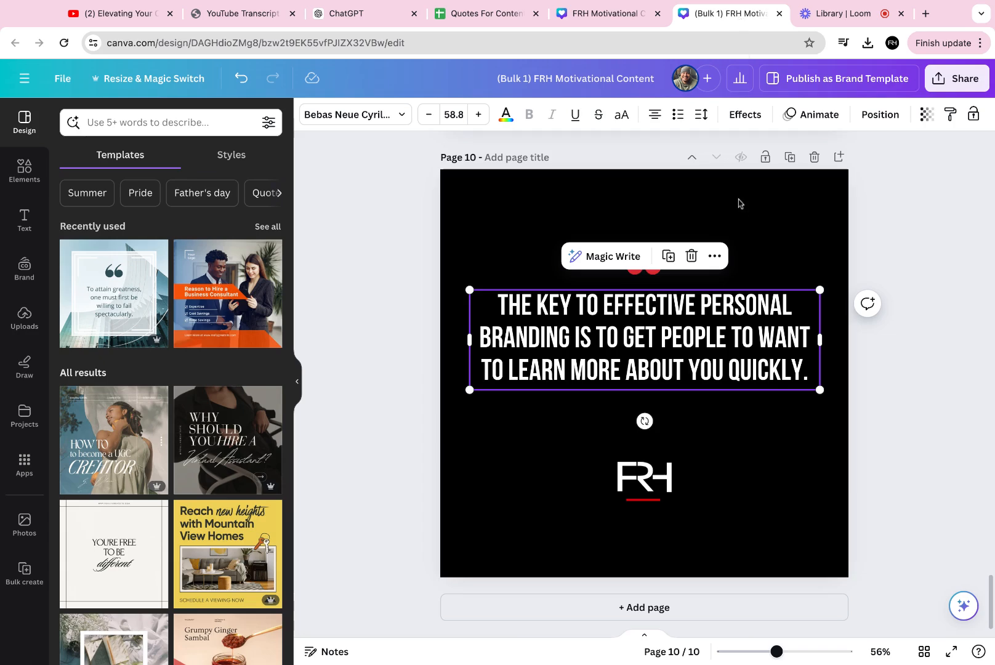
{"action": "key", "text": "ctrl+a"}
{"action": "type", "text": "PEOPLE BUY FROM PEOPLE, NOT ORGANIZATIONS—YOUR PERSONAL BRAND IS CRUCIAL."}
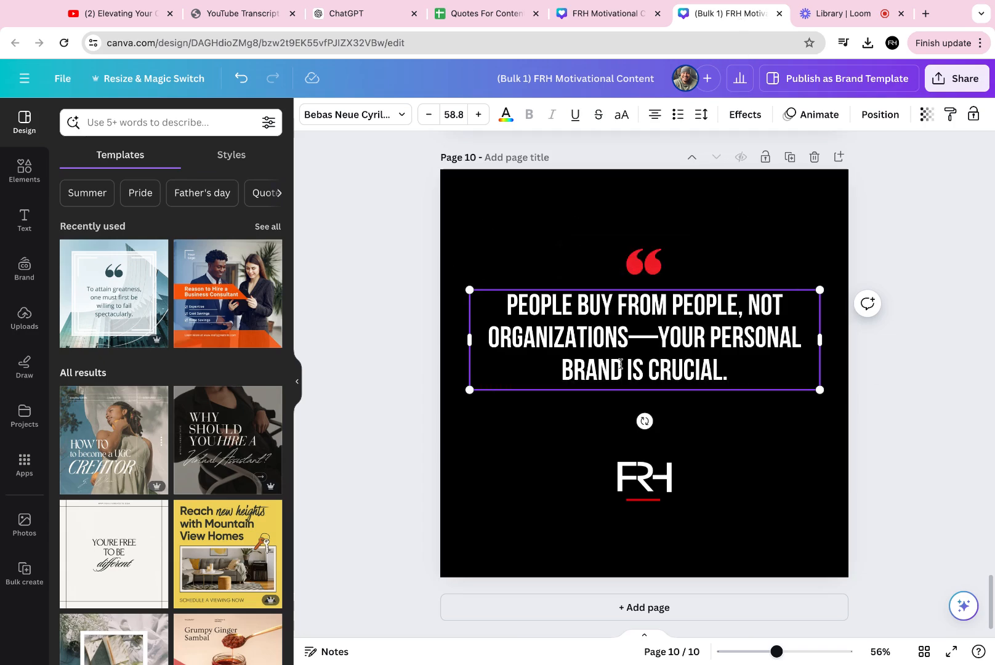
{"action": "key", "text": "BackSpace"}
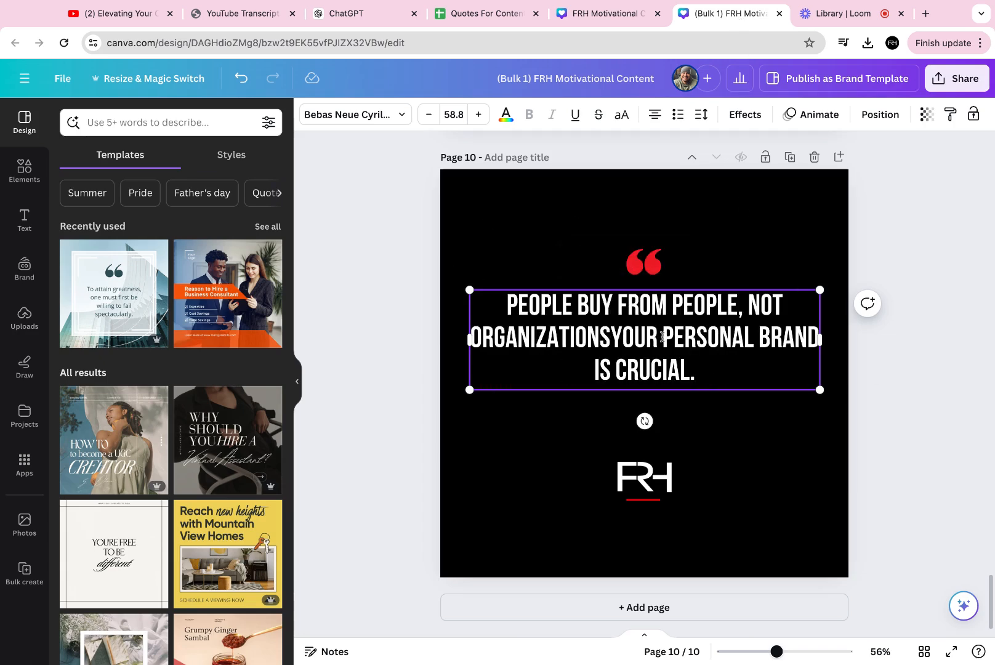
{"action": "type", "text": ";"}
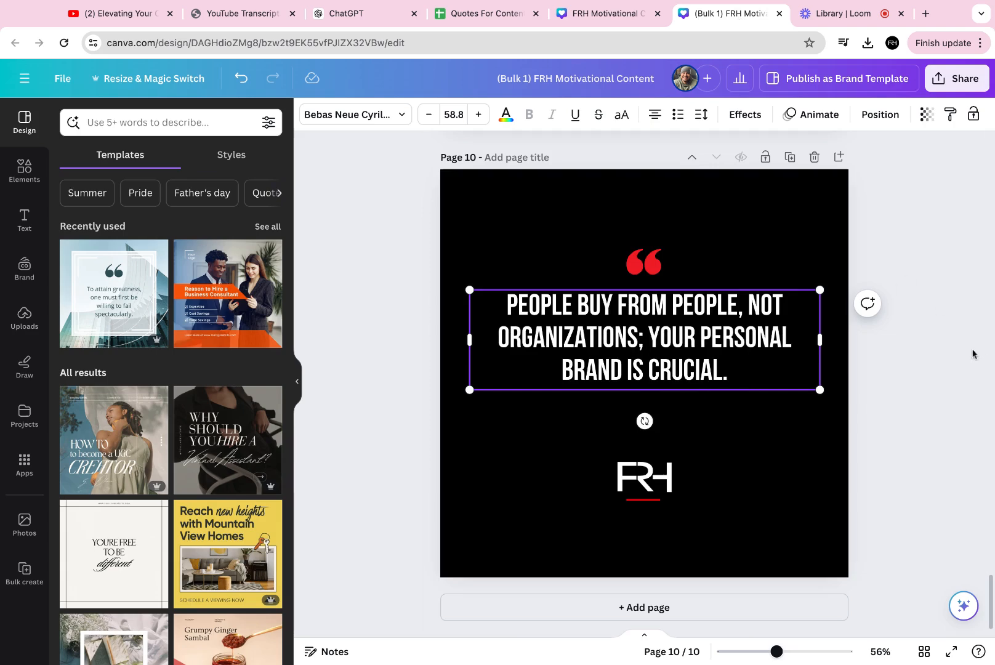
- Move page 10's text and quote mark down and its logo up to tighten the layout
{"action": "left_click_drag", "start_coordinate": [651, 315], "coordinate": [651, 349]}
{"action": "left_click_drag", "start_coordinate": [651, 260], "coordinate": [651, 294]}
{"action": "left_click", "coordinate": [640, 502]}
{"action": "left_click_drag", "start_coordinate": [641, 502], "coordinate": [640, 479]}
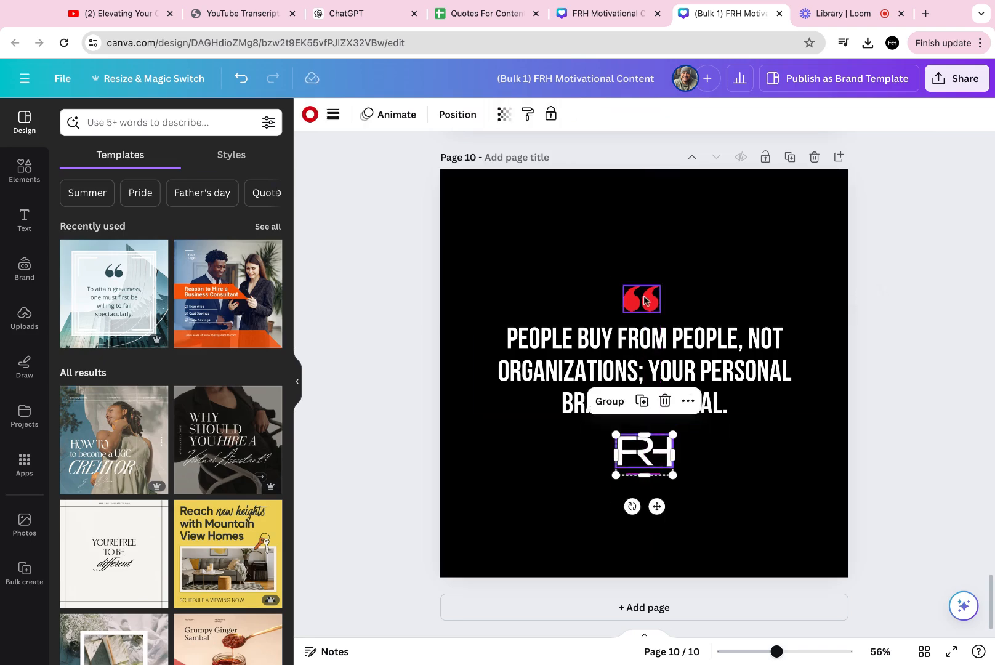
{"action": "left_click", "coordinate": [639, 302]}
{"action": "left_click_drag", "start_coordinate": [639, 301], "coordinate": [639, 298]}
- Move page 9's logo up, then shift the quote mark, text and logo together down
{"action": "scroll", "coordinate": [644, 400], "scroll_direction": "up", "scroll_amount": 8}
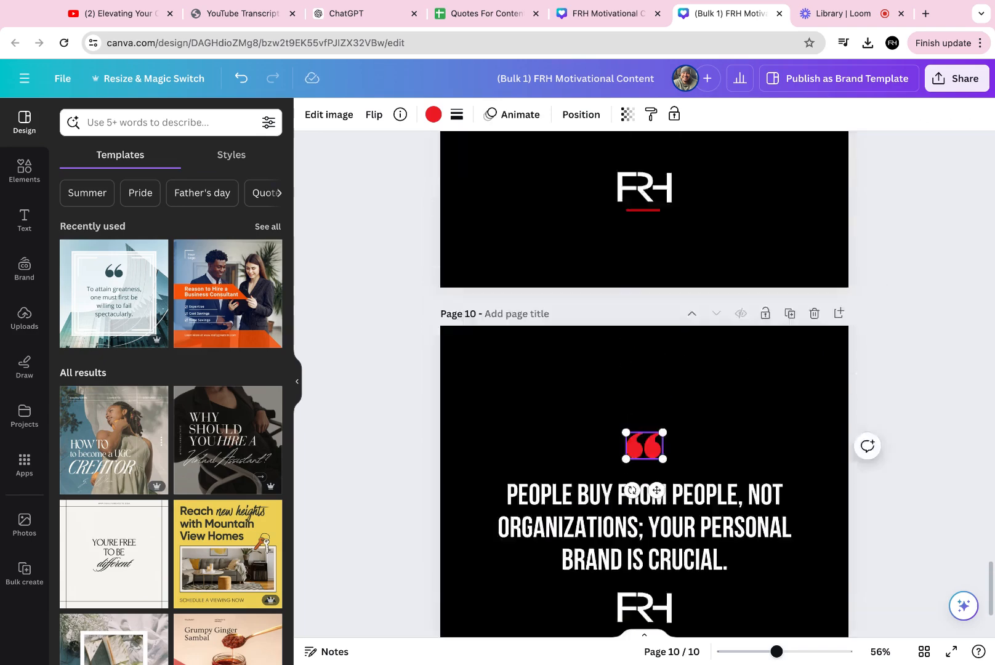
{"action": "left_click_drag", "start_coordinate": [633, 563], "coordinate": [635, 516]}
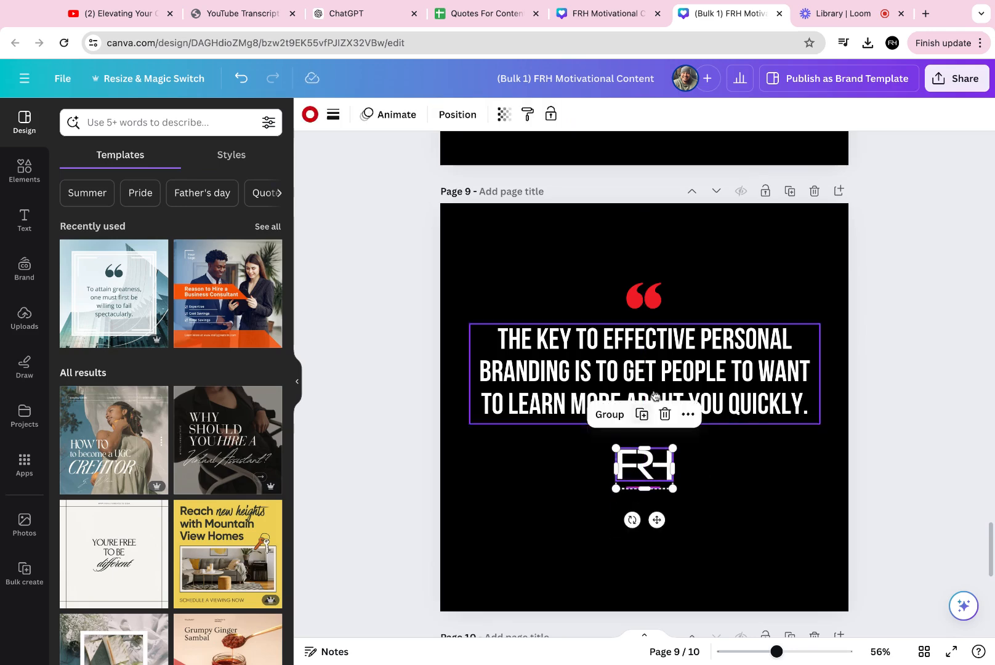
{"action": "left_click", "coordinate": [674, 353]}
{"action": "left_click_drag", "start_coordinate": [737, 259], "coordinate": [593, 492]}
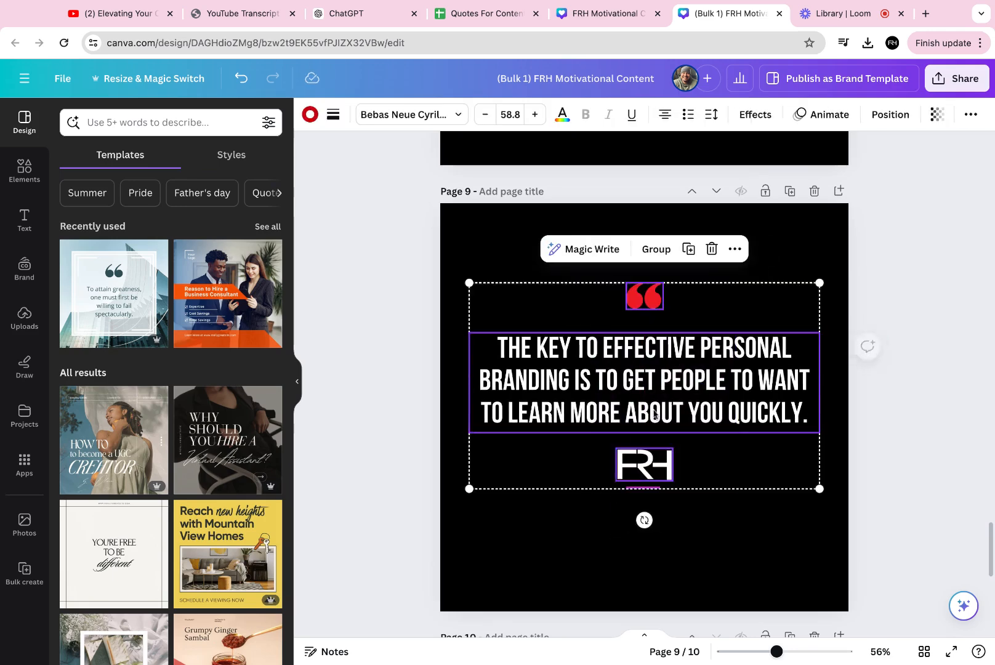
{"action": "left_click_drag", "start_coordinate": [692, 356], "coordinate": [687, 400]}
- Move page 7's text and quote mark down and its logo up closer to the text
{"action": "scroll", "coordinate": [686, 401], "scroll_direction": "up", "scroll_amount": 10}
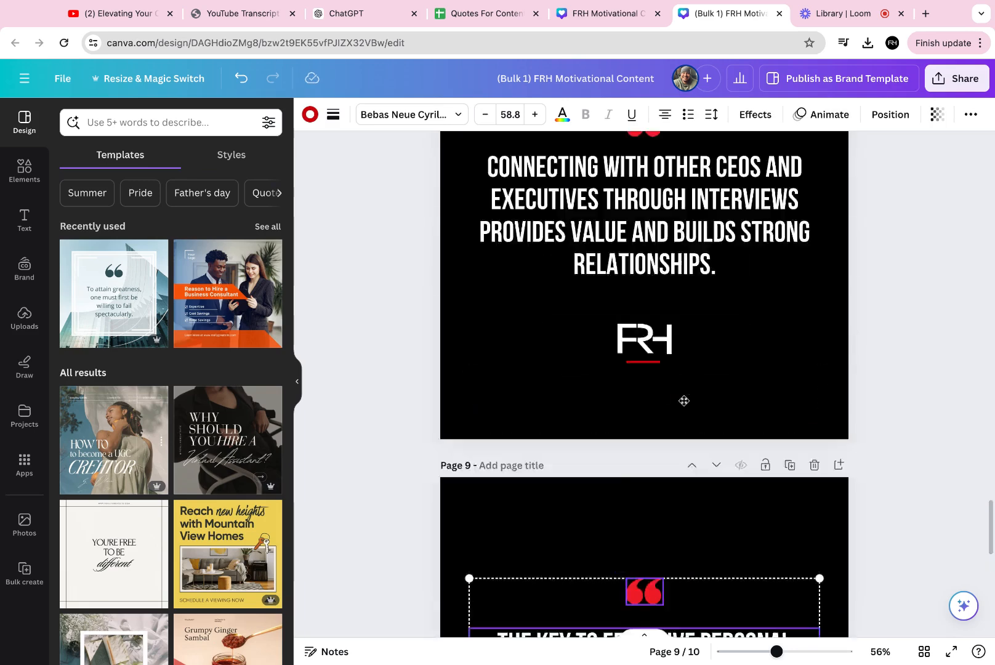
{"action": "scroll", "coordinate": [684, 403], "scroll_direction": "down", "scroll_amount": 5}
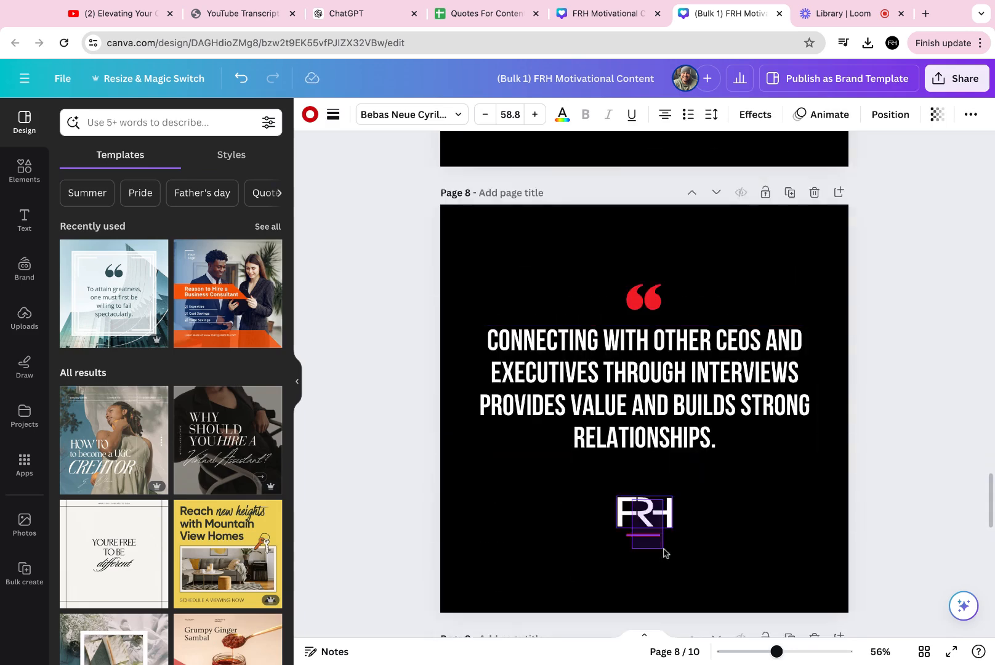
{"action": "left_click_drag", "start_coordinate": [646, 519], "coordinate": [646, 519]}
{"action": "scroll", "coordinate": [659, 487], "scroll_direction": "up", "scroll_amount": 7}
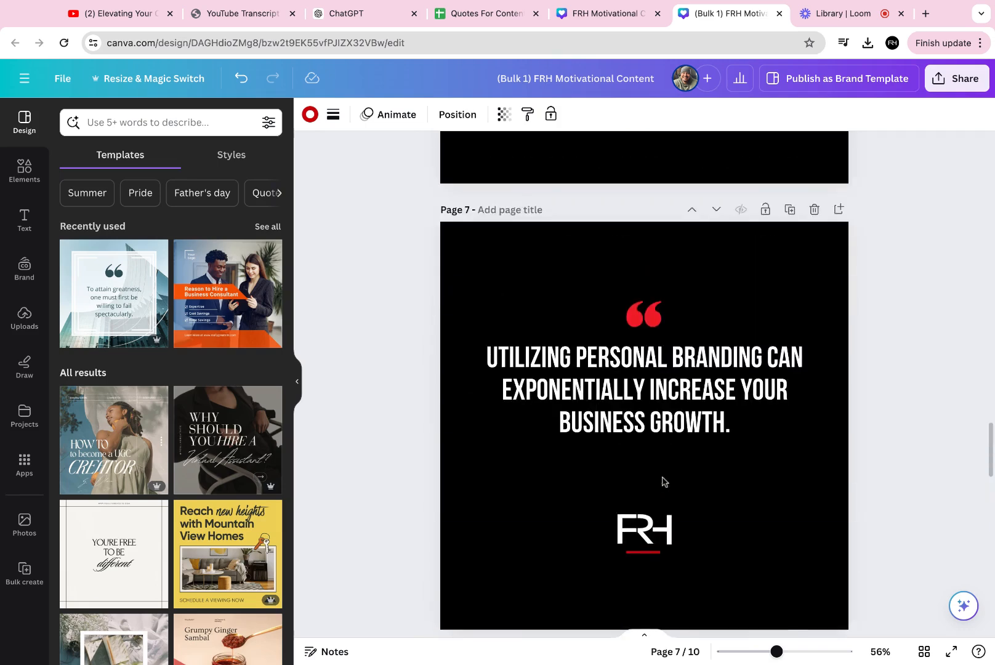
{"action": "left_click_drag", "start_coordinate": [655, 420], "coordinate": [656, 448]}
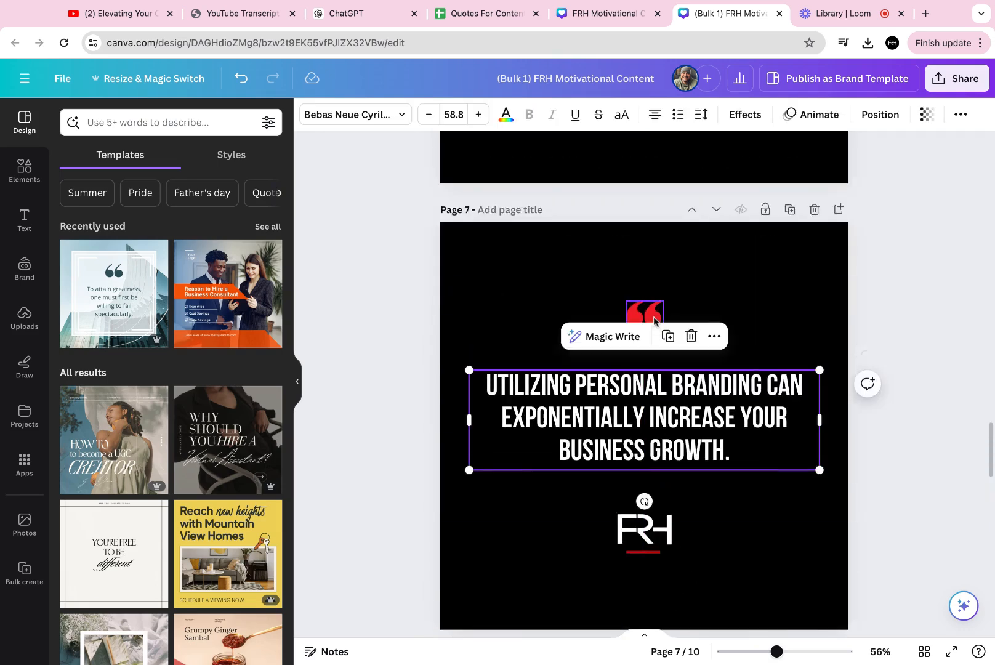
{"action": "left_click_drag", "start_coordinate": [654, 301], "coordinate": [654, 319]}
{"action": "left_click_drag", "start_coordinate": [703, 583], "coordinate": [656, 538]}
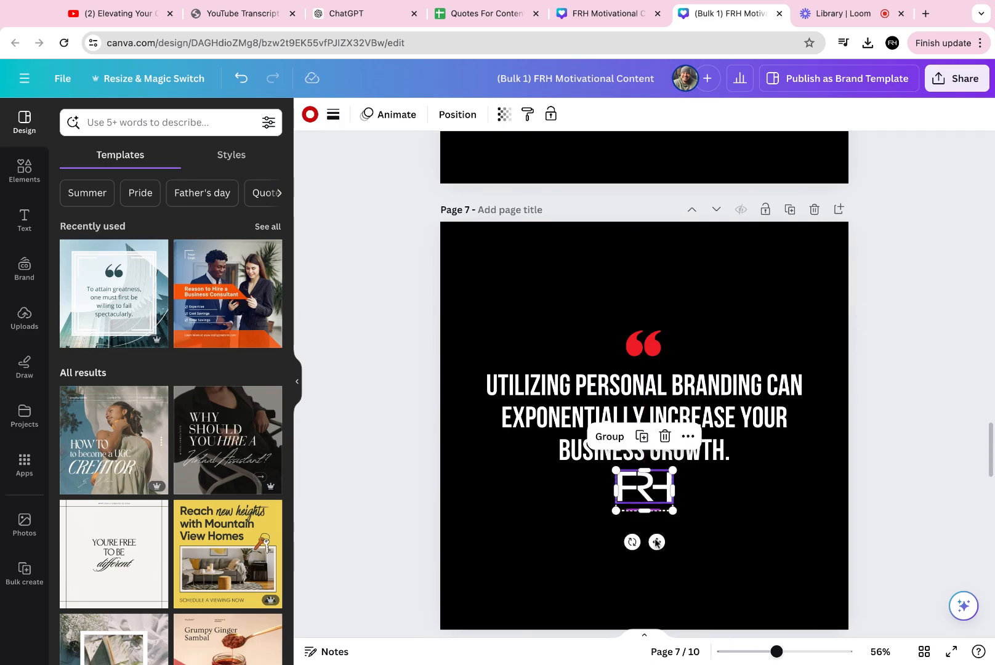
- Move page 6's text and quote mark down and its logo up closer to the text
{"action": "scroll", "coordinate": [658, 541], "scroll_direction": "up", "scroll_amount": 6}
{"action": "left_click_drag", "start_coordinate": [736, 274], "coordinate": [587, 421]}
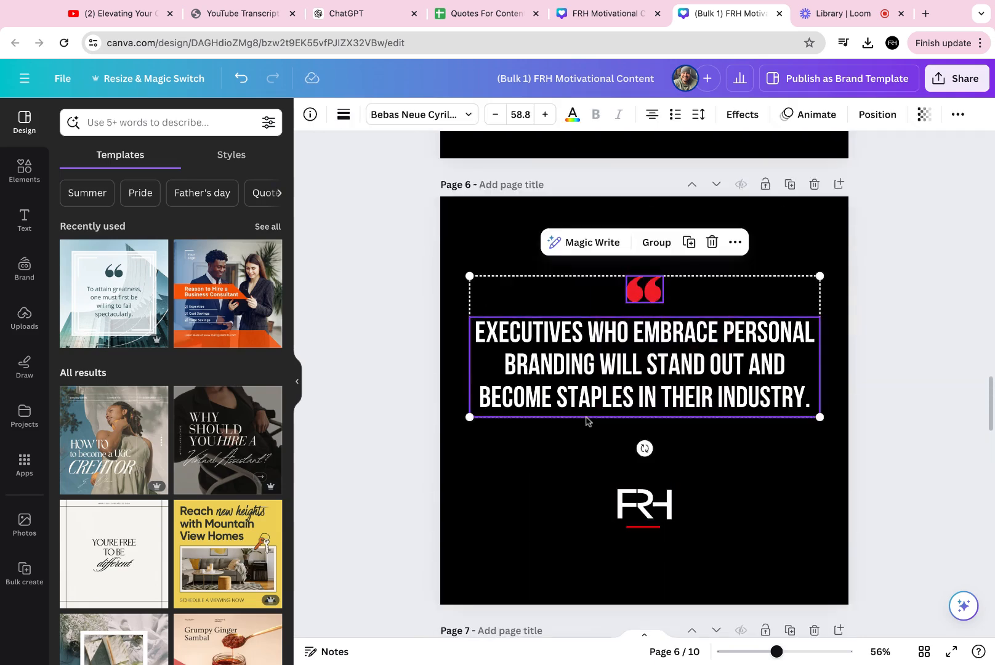
{"action": "left_click_drag", "start_coordinate": [663, 348], "coordinate": [662, 380]}
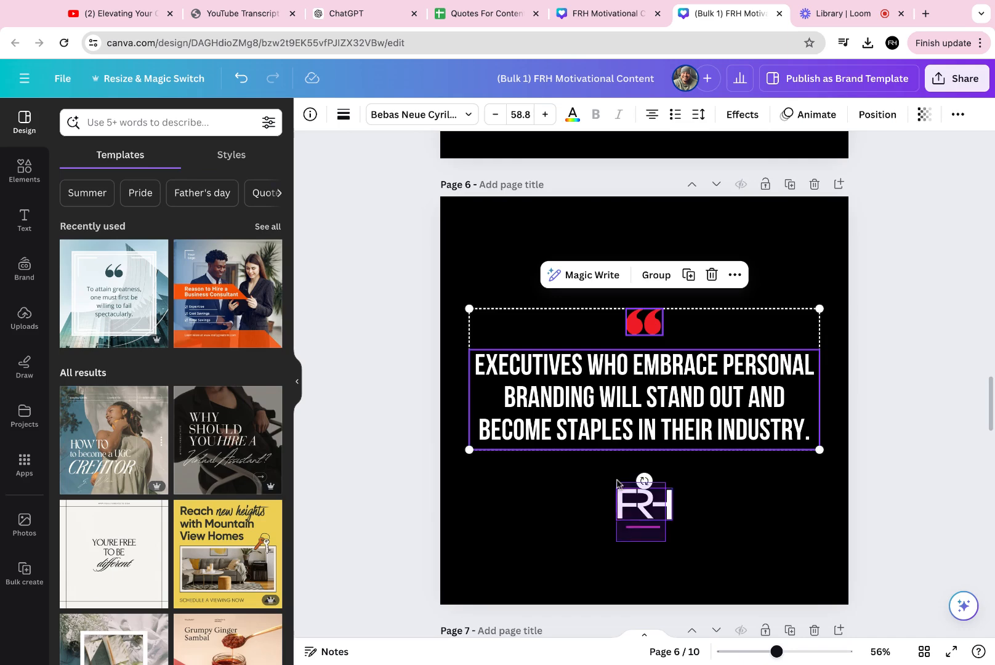
{"action": "left_click", "coordinate": [643, 517]}
{"action": "left_click_drag", "start_coordinate": [643, 517], "coordinate": [643, 486]}
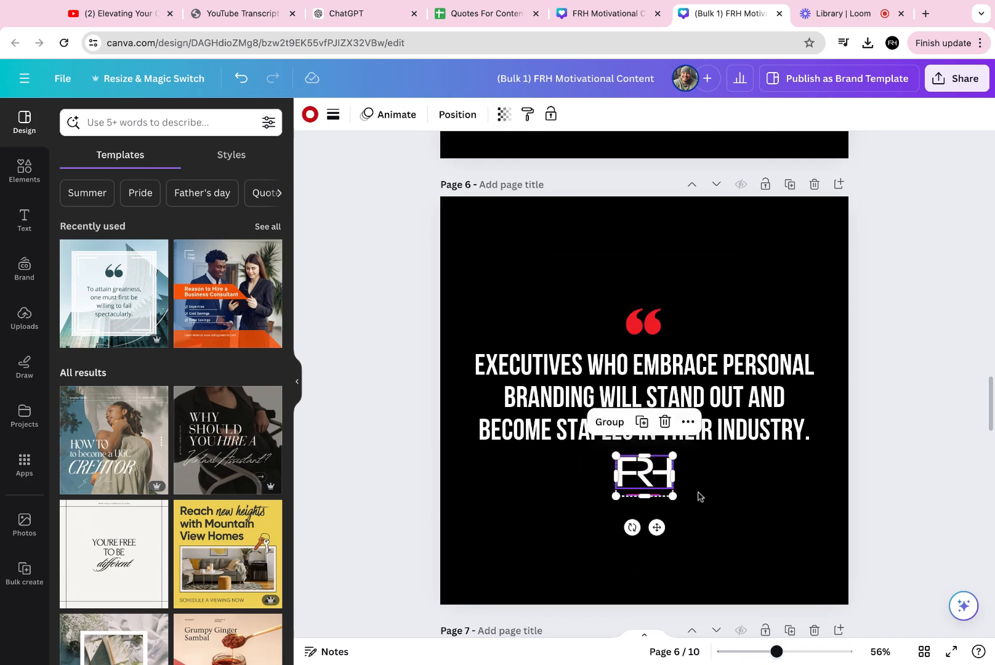
{"action": "left_click", "coordinate": [817, 524]}
- Move page 5's logo up and its text and quote mark slightly down
{"action": "scroll", "coordinate": [743, 493], "scroll_direction": "up", "scroll_amount": 10}
{"action": "scroll", "coordinate": [745, 494], "scroll_direction": "down", "scroll_amount": 5}
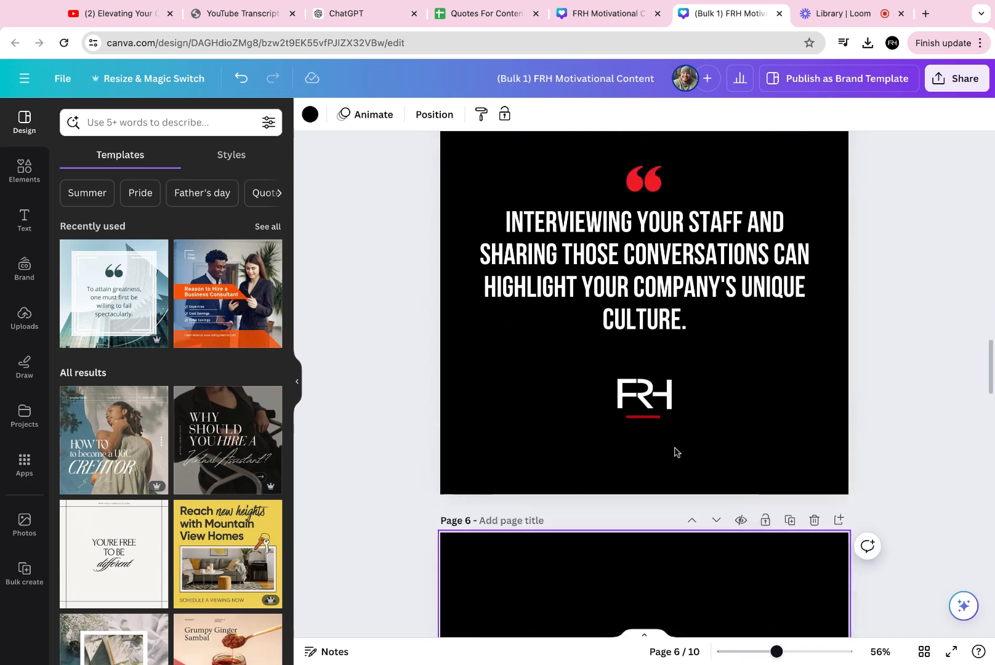
{"action": "left_click", "coordinate": [647, 426]}
{"action": "left_click_drag", "start_coordinate": [646, 427], "coordinate": [646, 396]}
{"action": "mouse_move", "coordinate": [695, 233]}
{"action": "left_mouse_down"}
{"action": "mouse_move", "coordinate": [695, 258]}
{"action": "mouse_move", "coordinate": [696, 246]}
{"action": "left_mouse_up"}
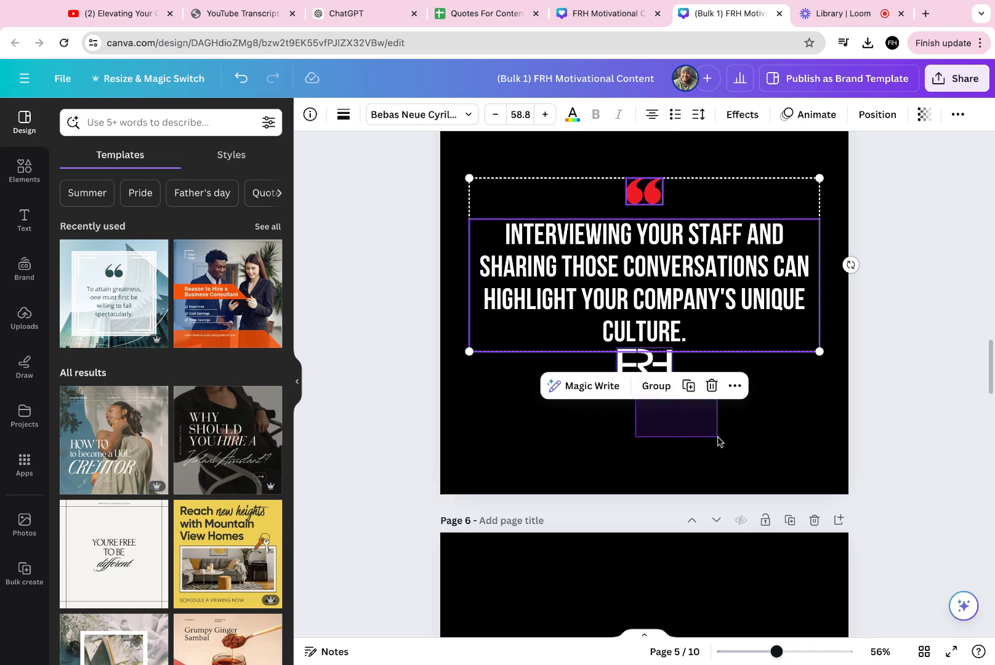
{"action": "left_click_drag", "start_coordinate": [657, 370], "coordinate": [656, 370]}
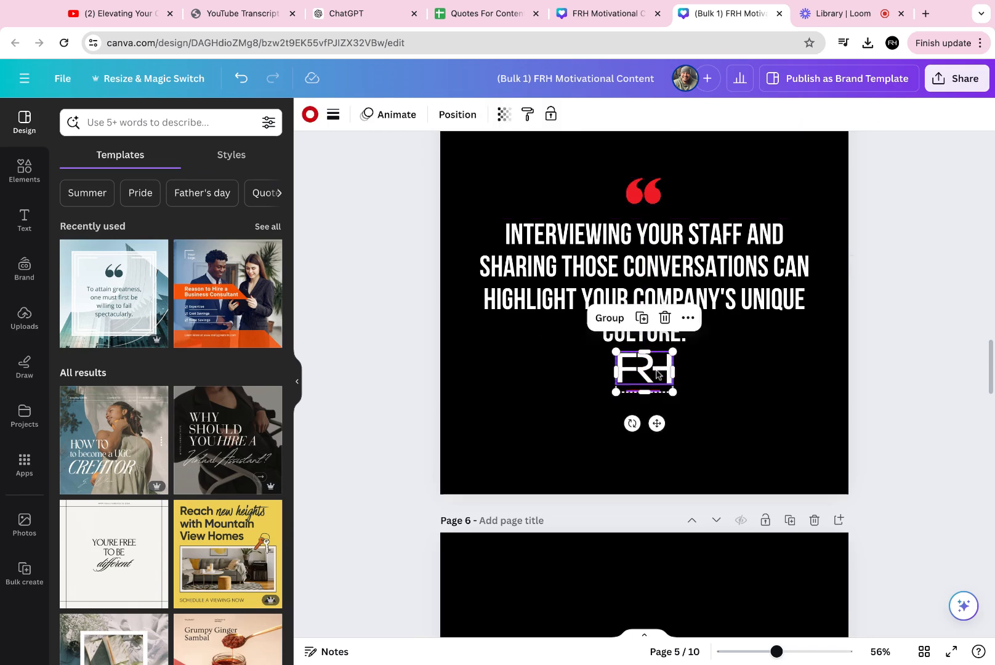
- Shift page 5's quote mark, text and logo together slightly down
{"action": "scroll", "coordinate": [806, 410], "scroll_direction": "up", "scroll_amount": 4}
{"action": "left_click_drag", "start_coordinate": [758, 389], "coordinate": [598, 606]}
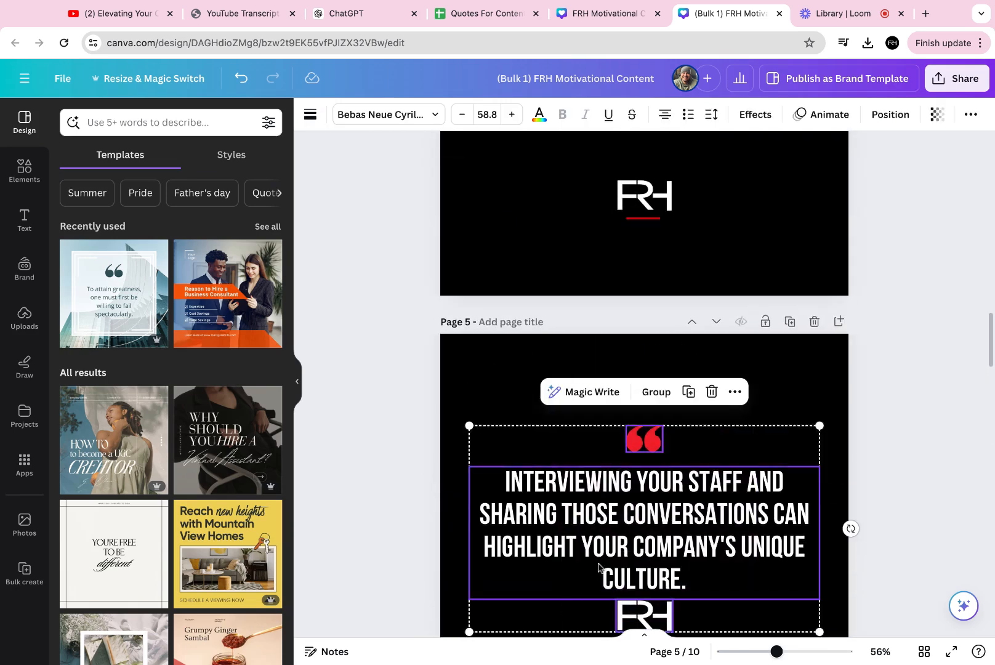
{"action": "scroll", "coordinate": [600, 570], "scroll_direction": "down", "scroll_amount": 3}
{"action": "left_click_drag", "start_coordinate": [685, 378], "coordinate": [686, 385]}
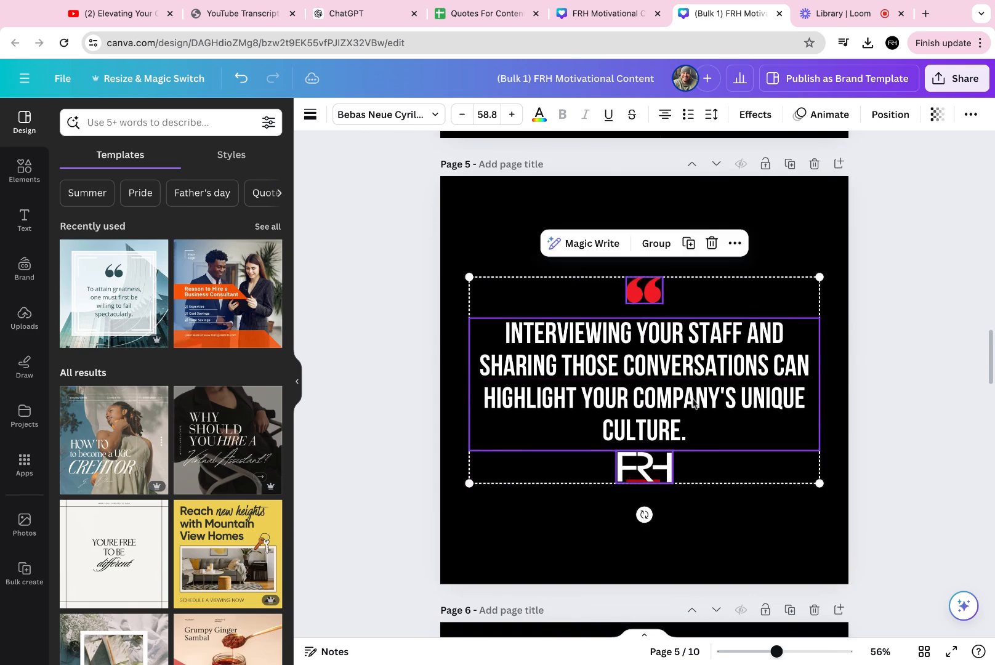
{"action": "left_click", "coordinate": [941, 474]}
- Move page 4's logo up, then shift its quote mark, text and logo together slightly down
{"action": "scroll", "coordinate": [668, 431], "scroll_direction": "up", "scroll_amount": 10}
{"action": "scroll", "coordinate": [671, 434], "scroll_direction": "down", "scroll_amount": 4}
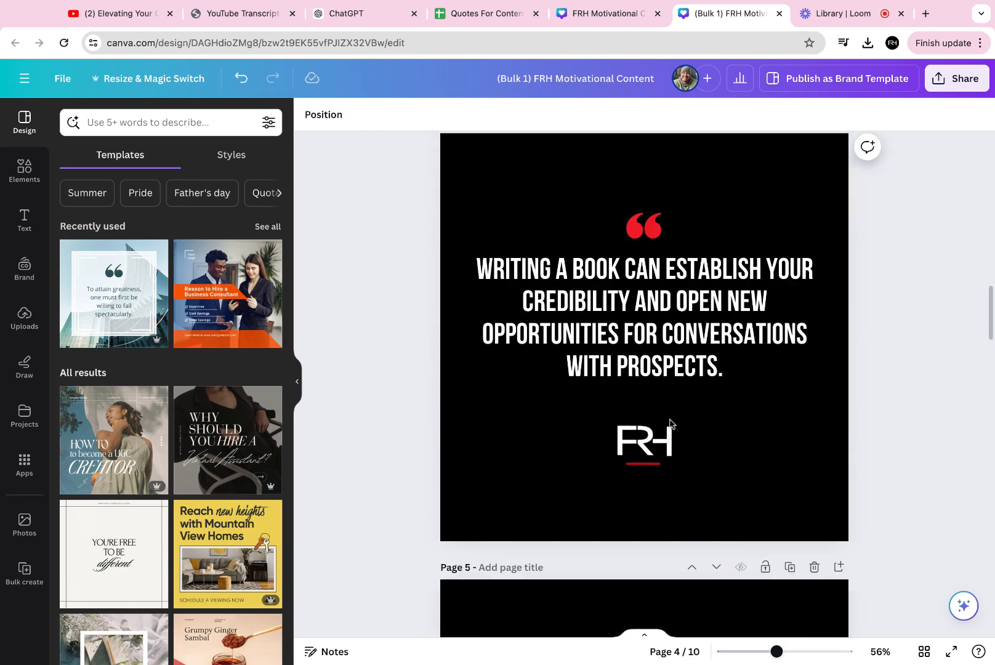
{"action": "left_click_drag", "start_coordinate": [677, 501], "coordinate": [603, 418]}
{"action": "left_click_drag", "start_coordinate": [655, 494], "coordinate": [650, 452]}
{"action": "left_click_drag", "start_coordinate": [758, 487], "coordinate": [532, 210]}
{"action": "mouse_move", "coordinate": [716, 296]}
{"action": "left_mouse_down"}
{"action": "mouse_move", "coordinate": [716, 321]}
{"action": "mouse_move", "coordinate": [717, 301]}
{"action": "left_mouse_up"}
- Move page 3's logo up, then shift the quote mark, text and logo together down
{"action": "scroll", "coordinate": [715, 312], "scroll_direction": "up", "scroll_amount": 8}
{"action": "scroll", "coordinate": [702, 431], "scroll_direction": "down", "scroll_amount": 1}
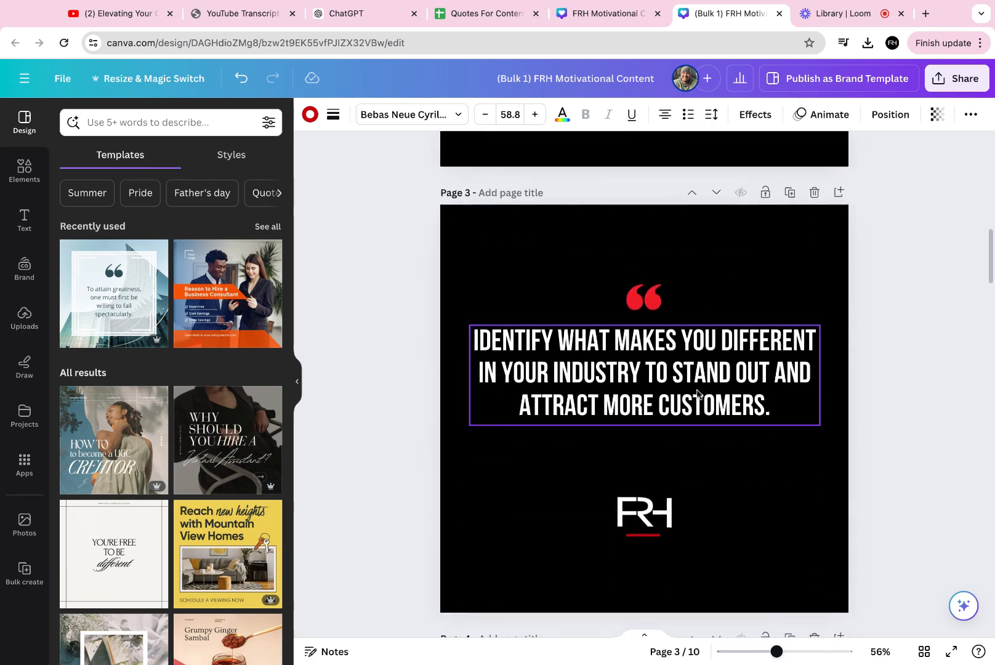
{"action": "left_click_drag", "start_coordinate": [690, 560], "coordinate": [562, 477]}
{"action": "mouse_move", "coordinate": [643, 518]}
{"action": "left_mouse_down"}
{"action": "mouse_move", "coordinate": [643, 448]}
{"action": "mouse_move", "coordinate": [642, 522]}
{"action": "left_mouse_up"}
{"action": "mouse_move", "coordinate": [696, 345]}
{"action": "left_mouse_down"}
{"action": "mouse_move", "coordinate": [696, 335]}
{"action": "mouse_move", "coordinate": [697, 344]}
{"action": "left_mouse_up"}
{"action": "left_click_drag", "start_coordinate": [765, 248], "coordinate": [563, 502]}
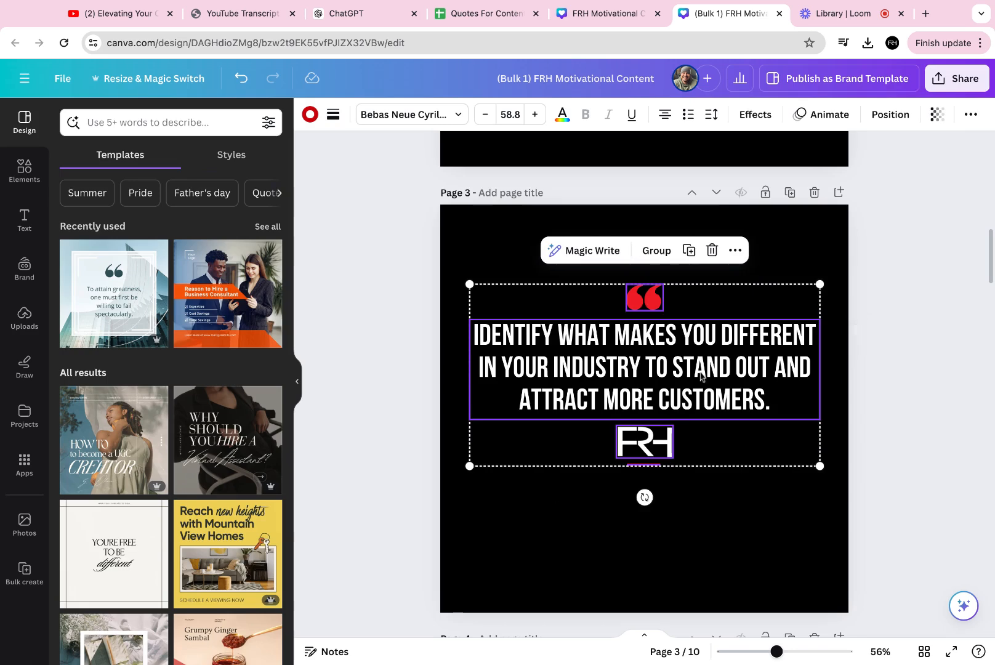
{"action": "left_click_drag", "start_coordinate": [705, 338], "coordinate": [705, 373]}
{"action": "left_click", "coordinate": [581, 547]}
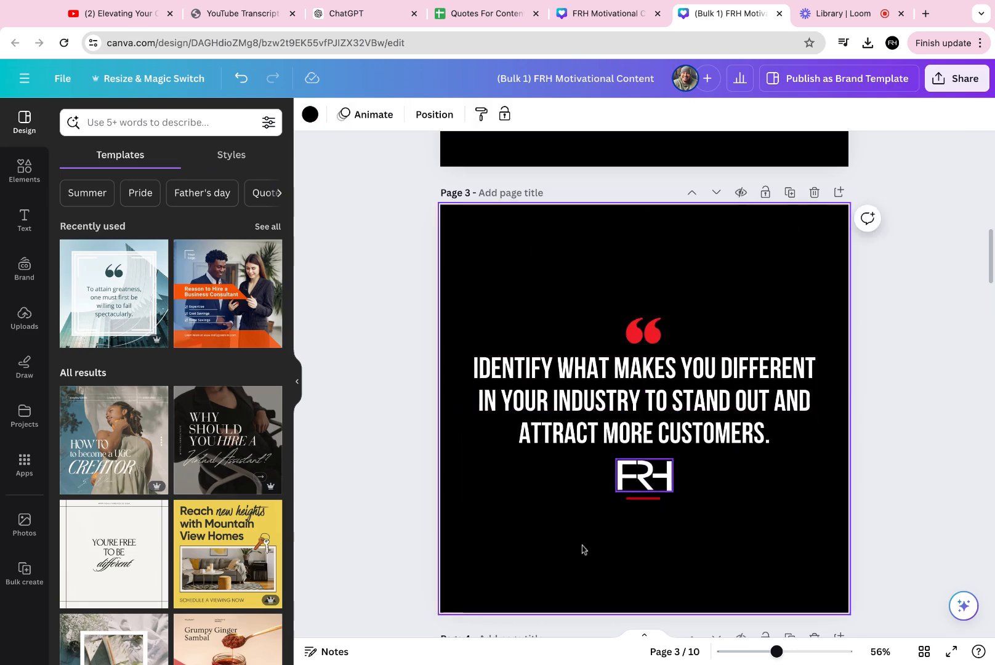
- Move page 2's logo up and its quote mark and text down to tighten the layout
{"action": "scroll", "coordinate": [701, 397], "scroll_direction": "up", "scroll_amount": 8}
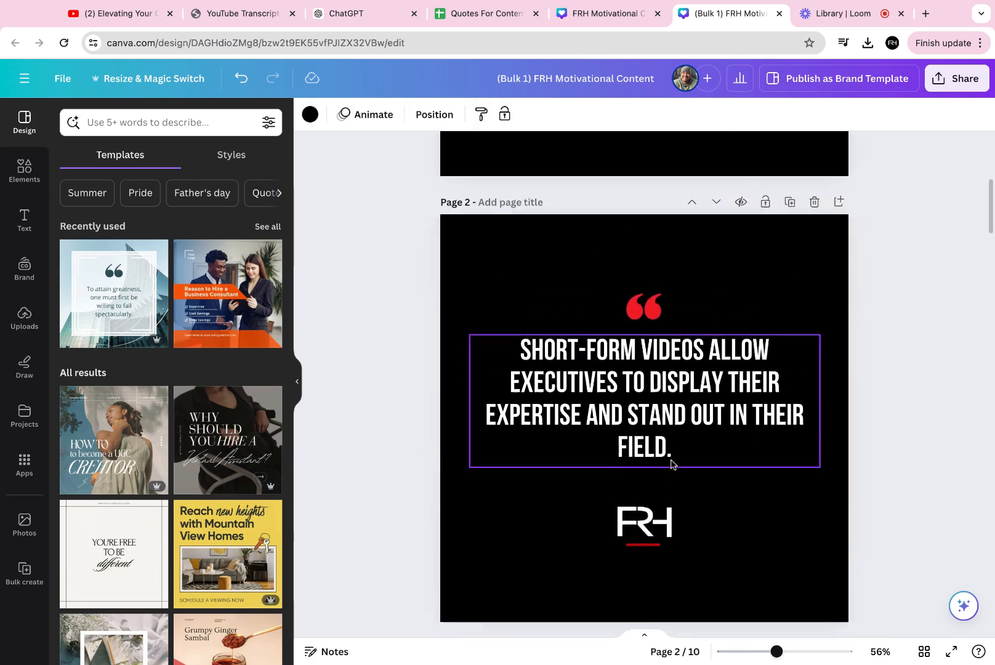
{"action": "left_click_drag", "start_coordinate": [714, 595], "coordinate": [644, 402]}
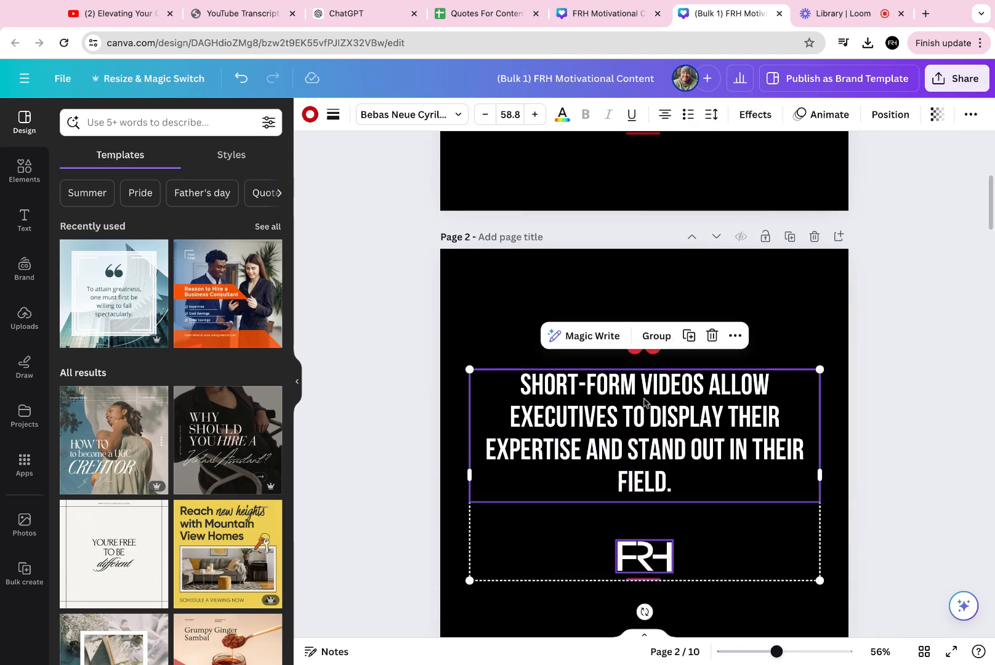
{"action": "scroll", "coordinate": [667, 561], "scroll_direction": "down", "scroll_amount": 1}
{"action": "left_click", "coordinate": [762, 574]}
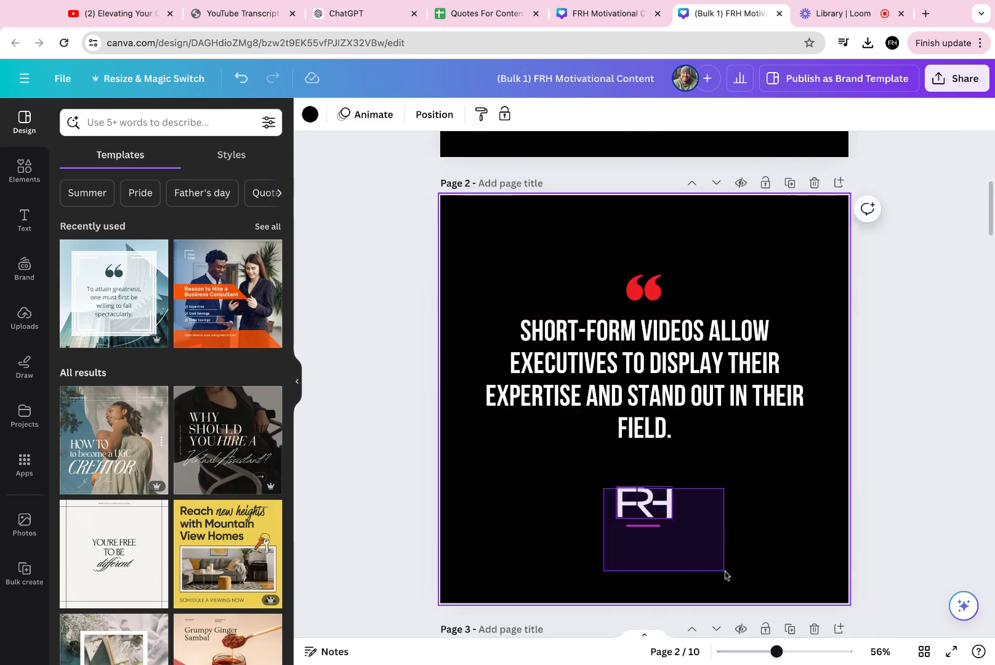
{"action": "left_click_drag", "start_coordinate": [631, 523], "coordinate": [626, 502]}
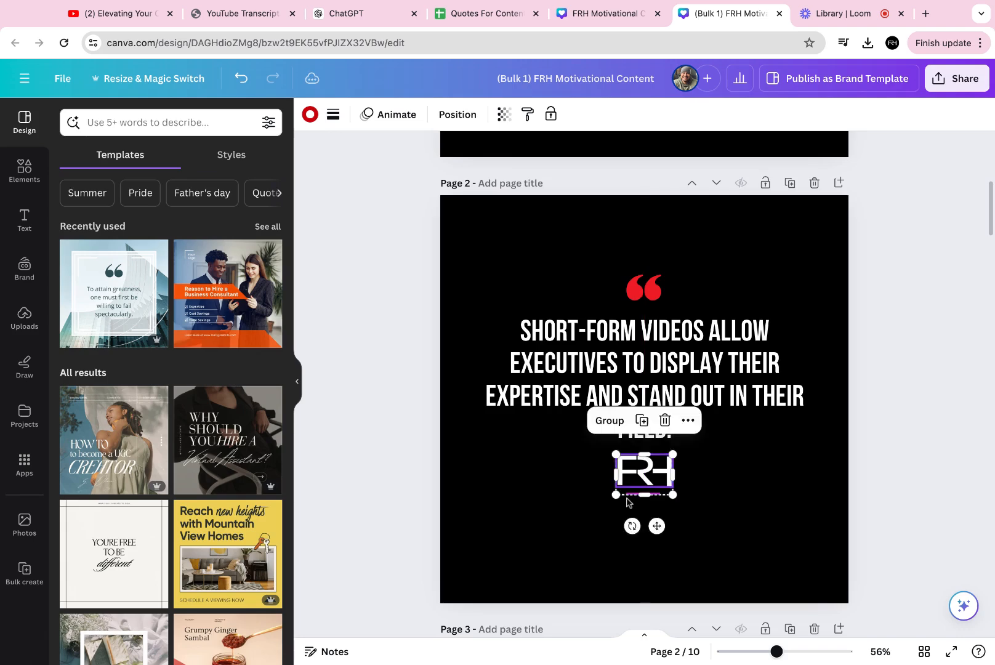
{"action": "left_click_drag", "start_coordinate": [716, 253], "coordinate": [554, 465]}
{"action": "left_click_drag", "start_coordinate": [697, 353], "coordinate": [699, 371]}
- Move page 1's logo up and its quote mark and text down, then switch to the grid view of pages
{"action": "scroll", "coordinate": [697, 374], "scroll_direction": "up", "scroll_amount": 7}
{"action": "mouse_move", "coordinate": [701, 536]}
{"action": "left_mouse_down"}
{"action": "mouse_move", "coordinate": [557, 427]}
{"action": "mouse_move", "coordinate": [703, 539]}
{"action": "left_mouse_up"}
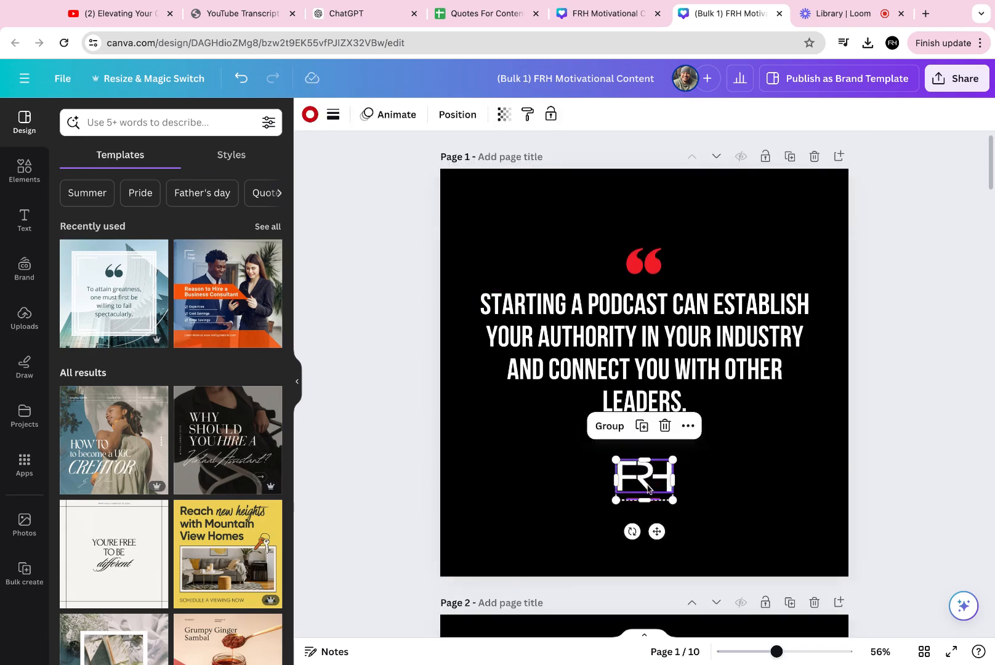
{"action": "left_click_drag", "start_coordinate": [647, 523], "coordinate": [647, 481]}
{"action": "left_click_drag", "start_coordinate": [741, 207], "coordinate": [542, 449]}
{"action": "mouse_move", "coordinate": [709, 336]}
{"action": "left_mouse_down"}
{"action": "mouse_move", "coordinate": [709, 364]}
{"action": "mouse_move", "coordinate": [711, 353]}
{"action": "left_mouse_up"}
{"action": "left_click", "coordinate": [922, 654]}
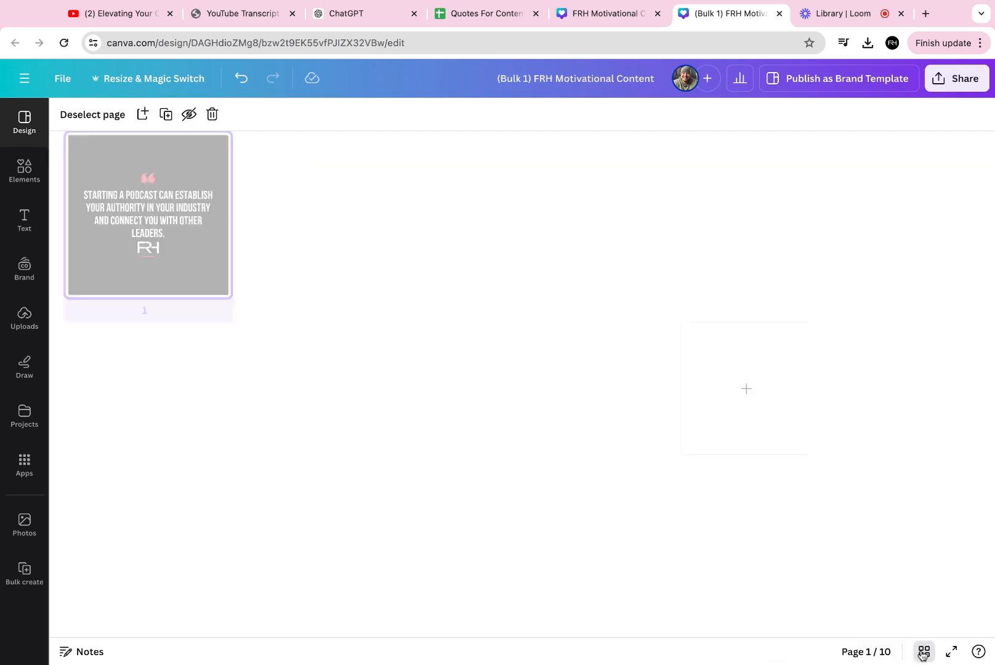